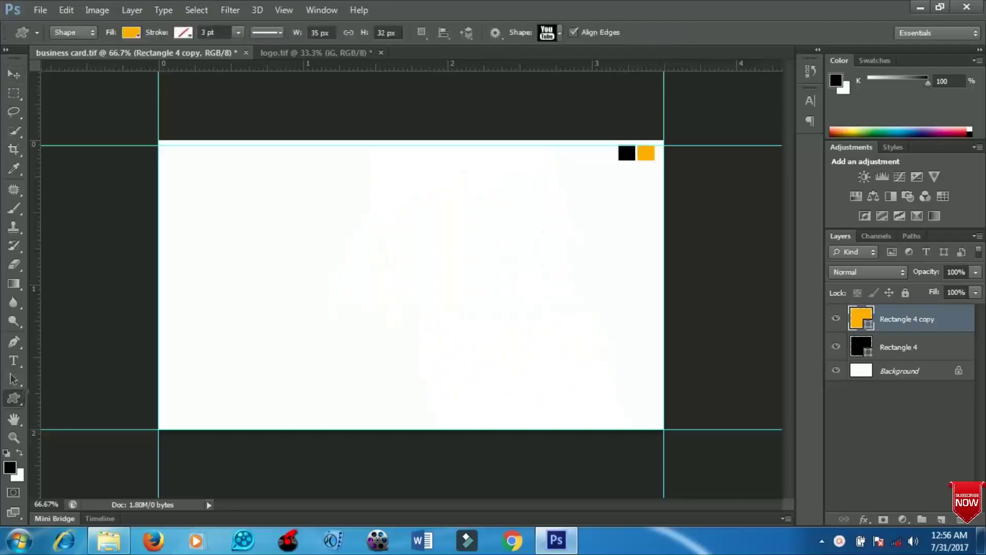
# - Draw a rectangle over the card's left half and fill it black (R 0)
pyautogui.rightClick(14, 398)
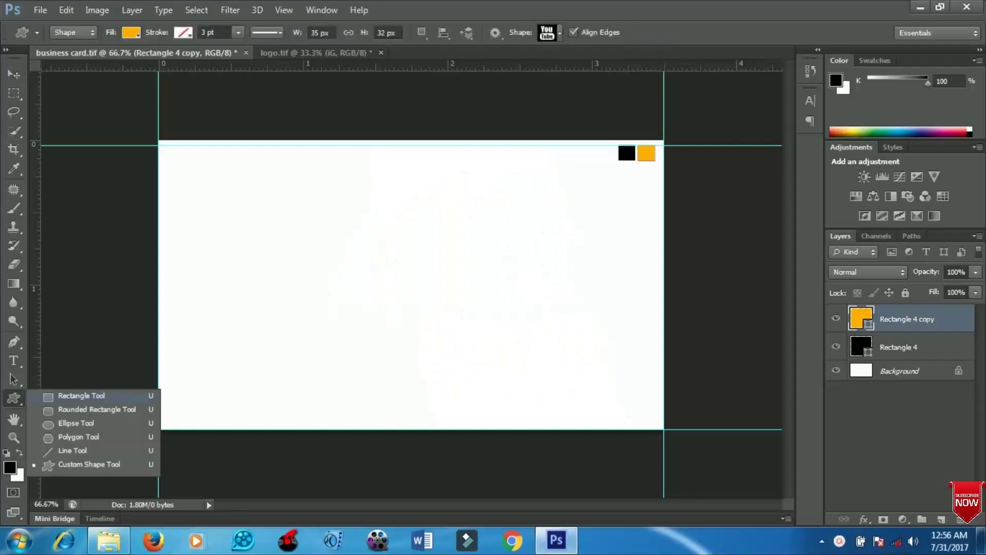
pyautogui.click(81, 396)
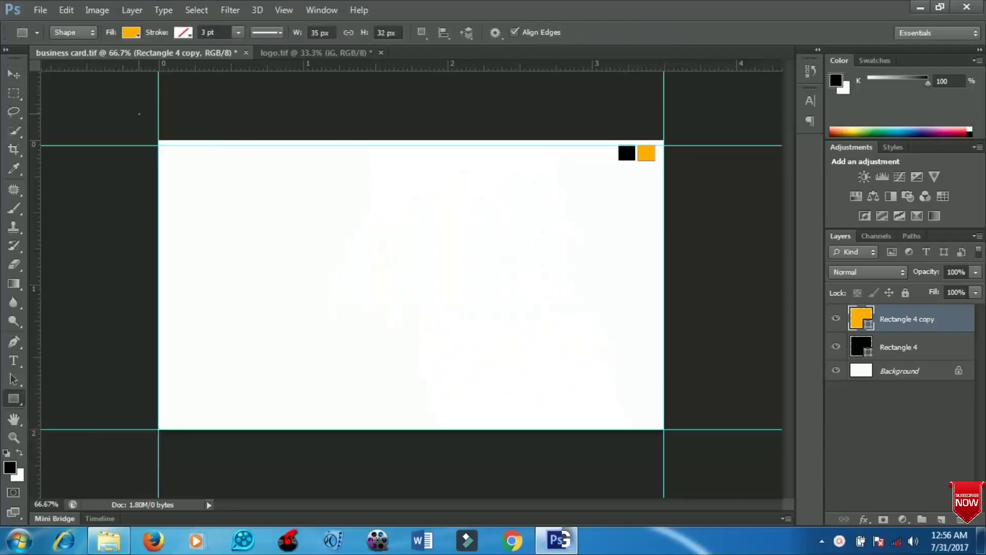
pyautogui.moveTo(138, 114); pyautogui.dragTo(451, 454)
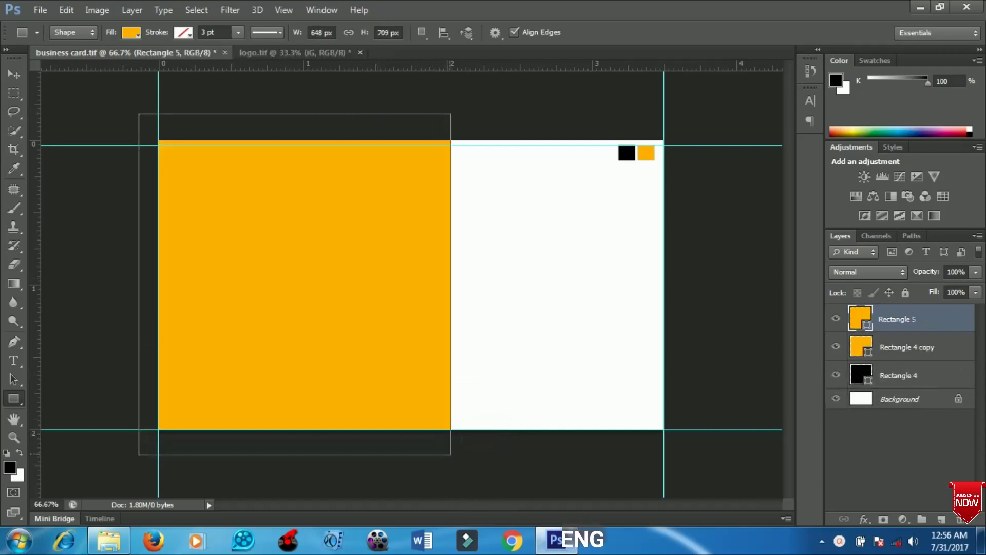
pyautogui.doubleClick(860, 318)
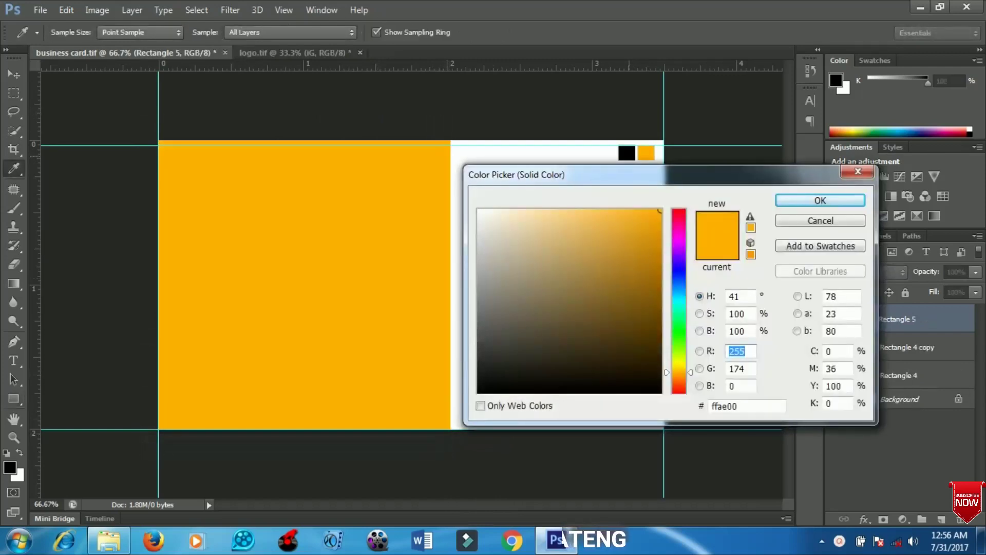
pyautogui.write('0')
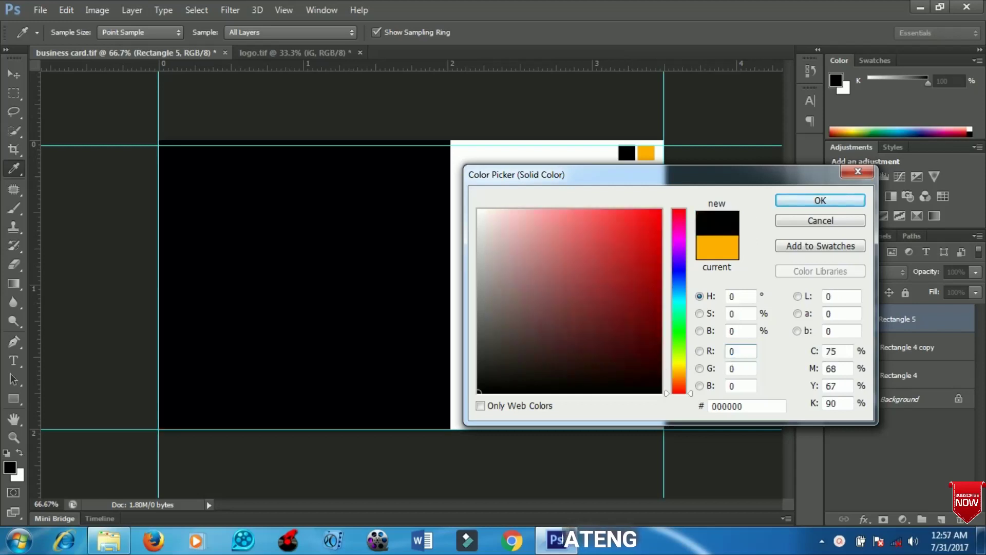
pyautogui.press('Return')
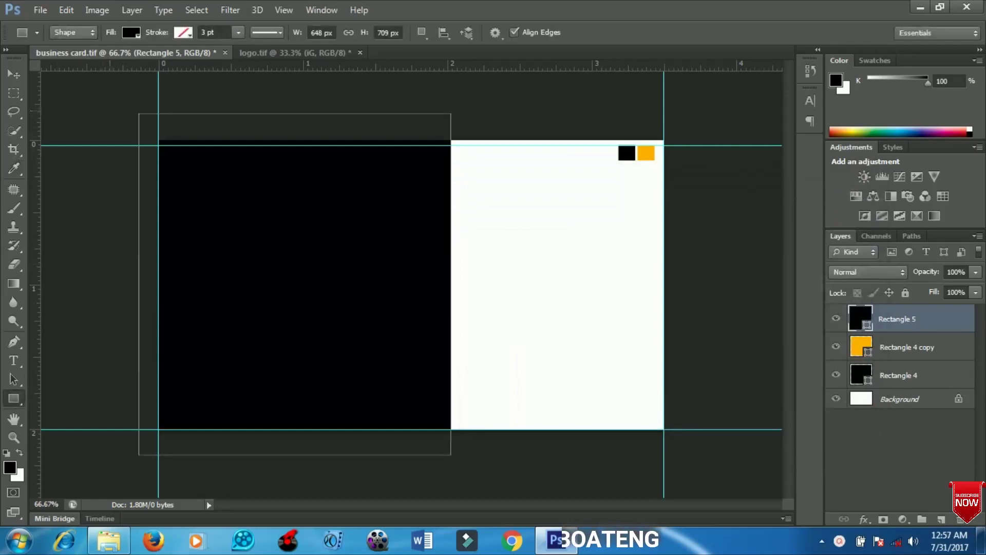
# - Draw a narrow rectangle along the card's left edge, filled with the sampled yellow
pyautogui.moveTo(112, 108); pyautogui.dragTo(181, 440)
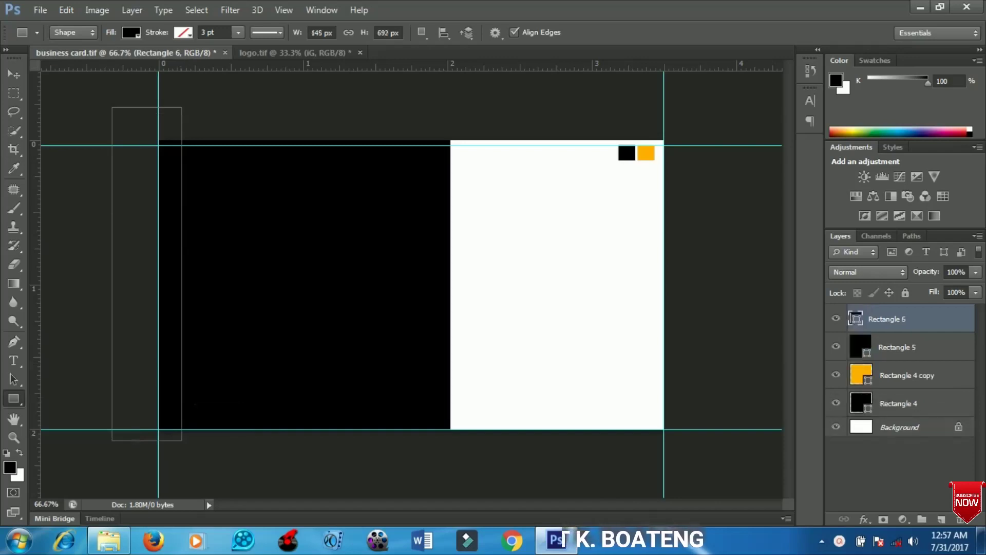
pyautogui.doubleClick(855, 318)
pyautogui.click(646, 153)
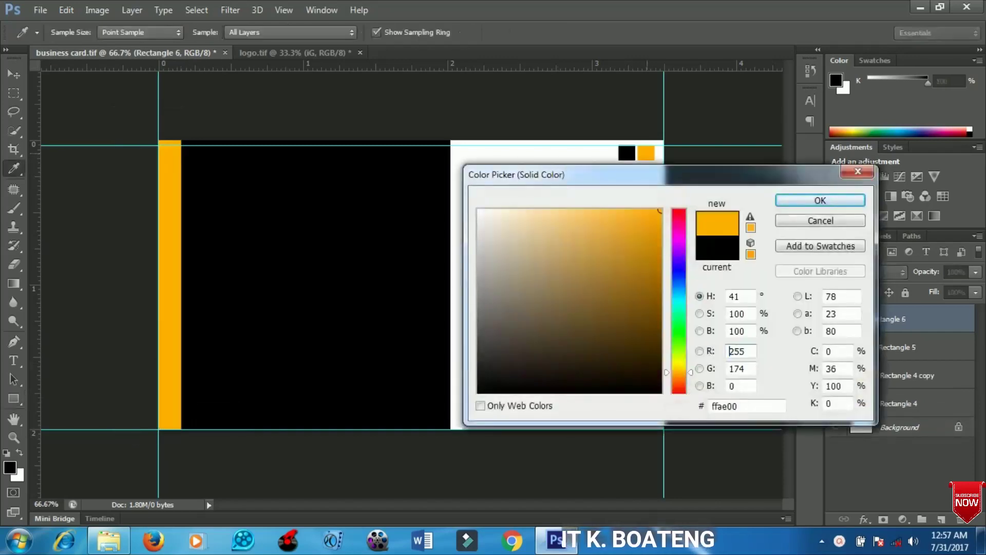
pyautogui.click(820, 200)
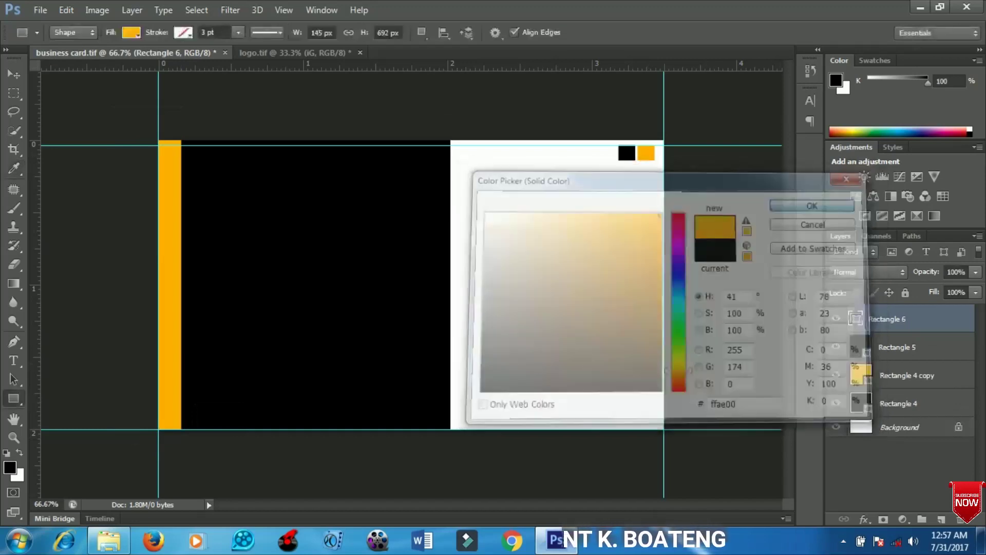
# - Select the Rectangle 5 black panel layer with the Move tool
pyautogui.press('v')
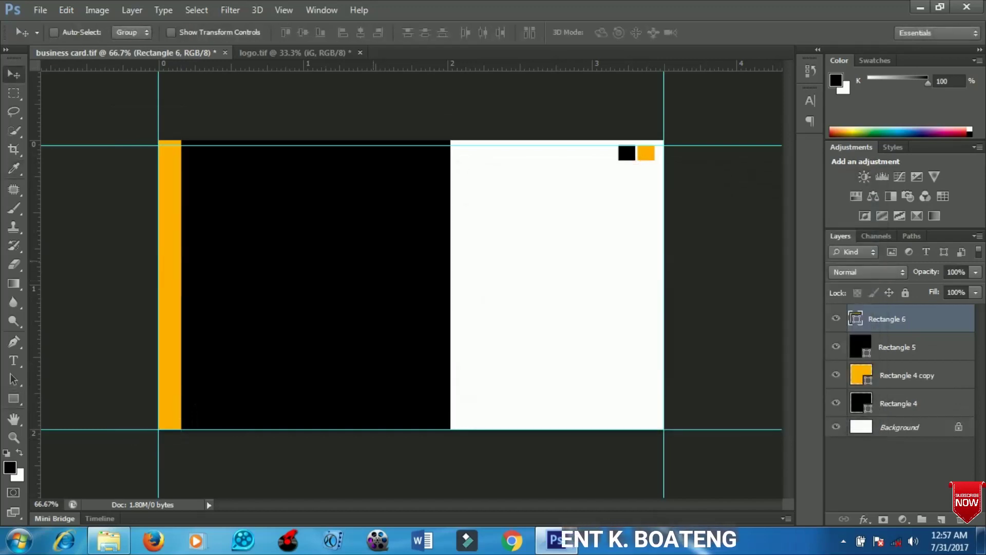
pyautogui.rightClick(374, 252)
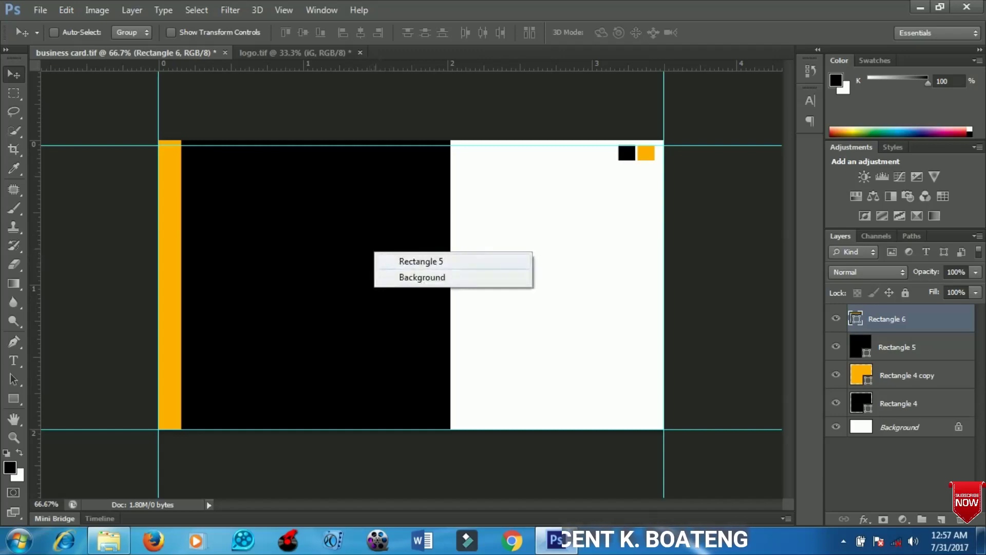
pyautogui.click(420, 260)
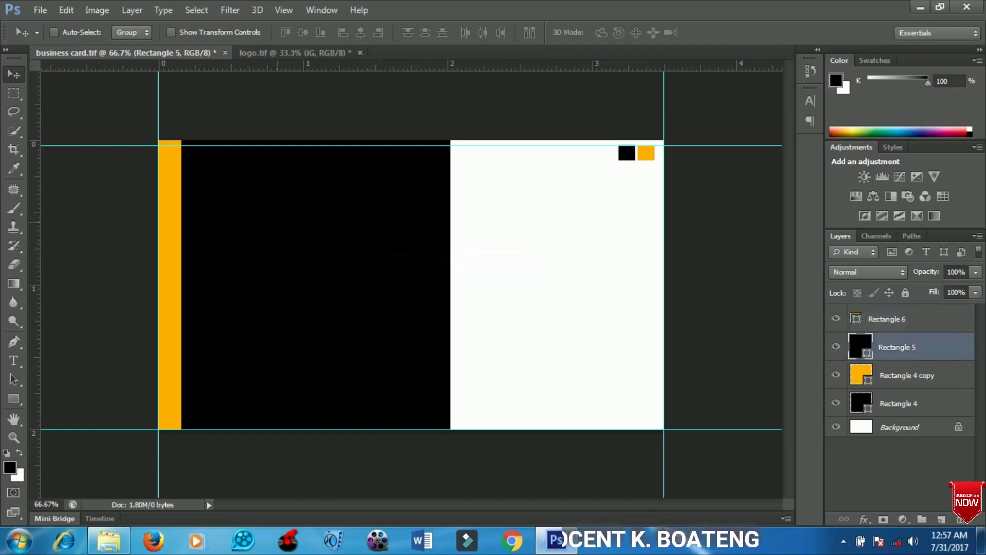
# - Warp the black panel's right edge inward into a smooth concave curve
pyautogui.hotkey('ctrl', 't')
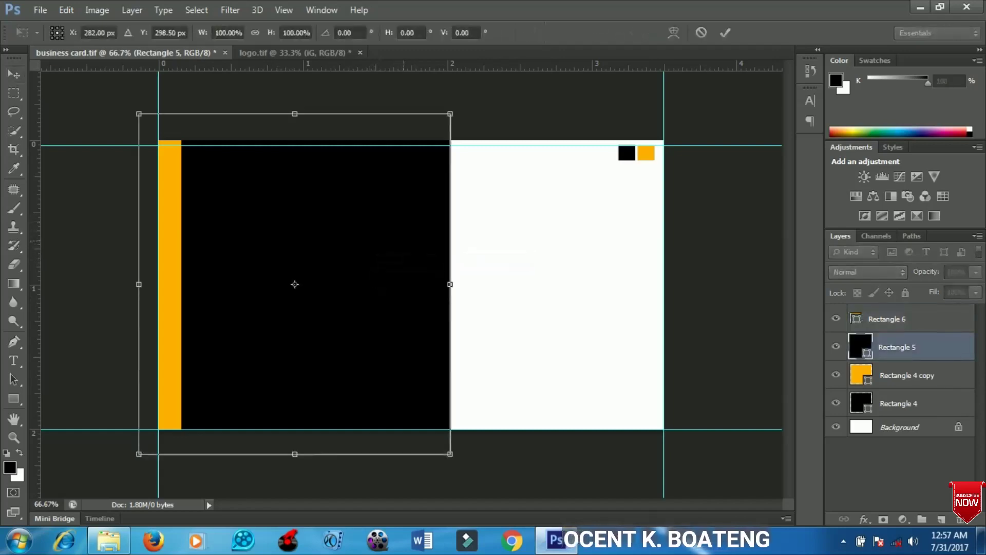
pyautogui.rightClick(404, 242)
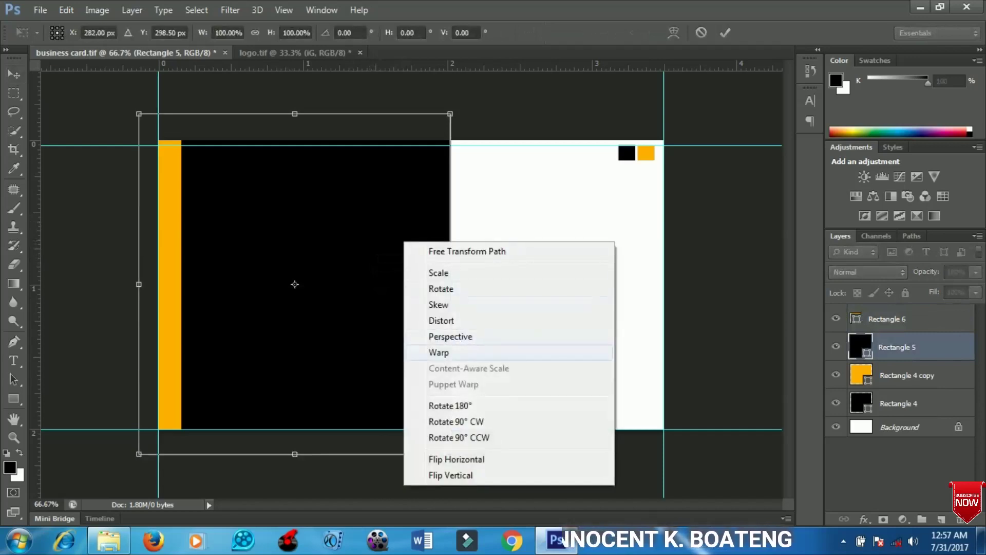
pyautogui.click(439, 352)
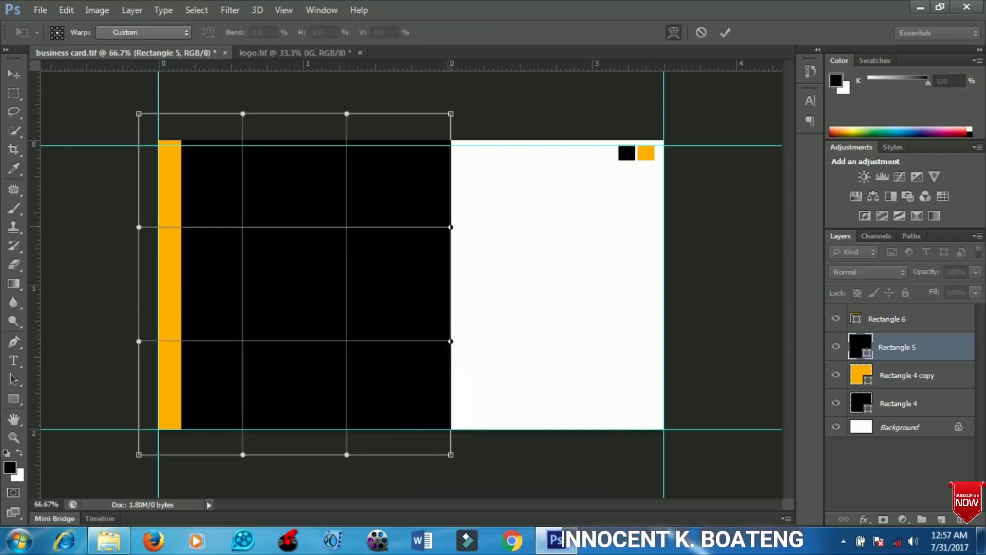
pyautogui.moveTo(450, 226); pyautogui.dragTo(389, 244)
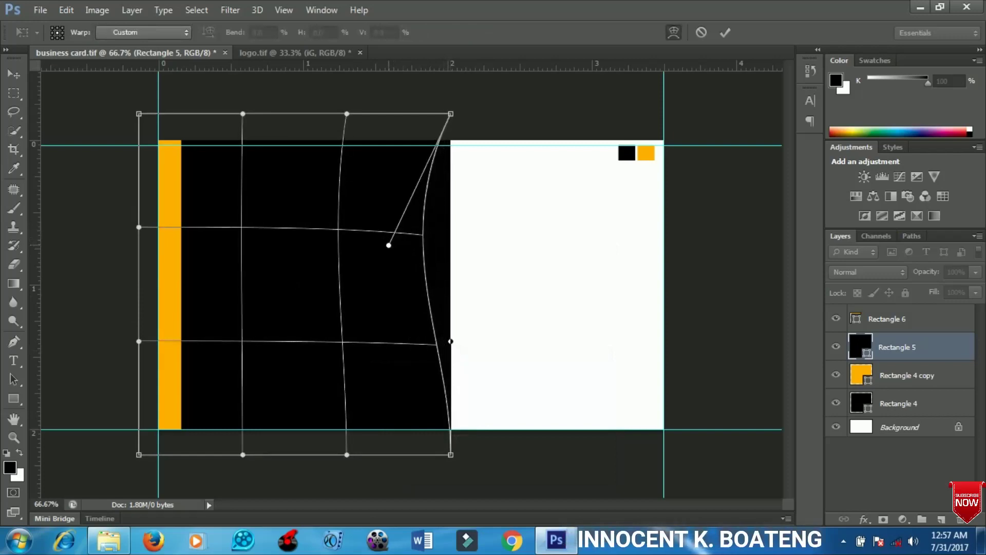
pyautogui.moveTo(451, 341); pyautogui.dragTo(420, 348)
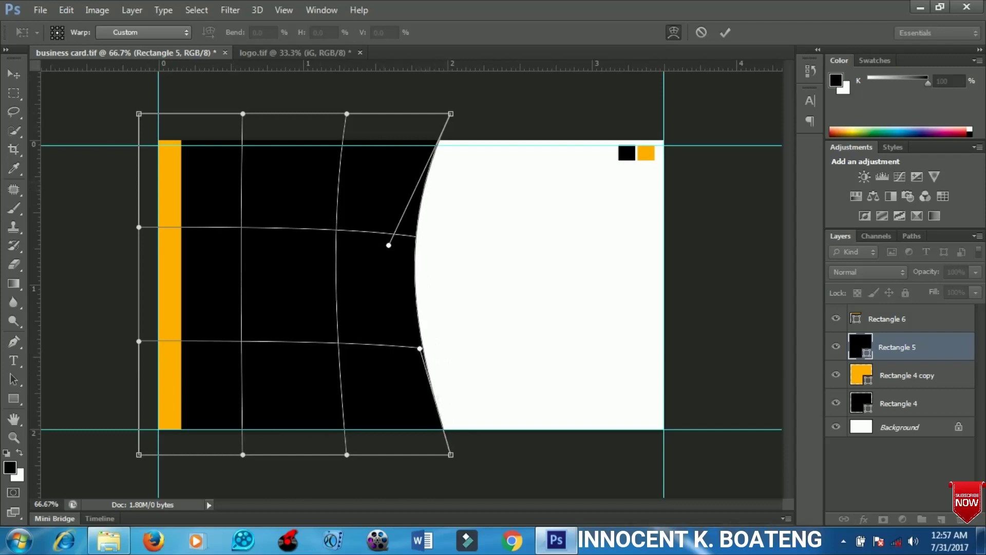
pyautogui.press('Return')
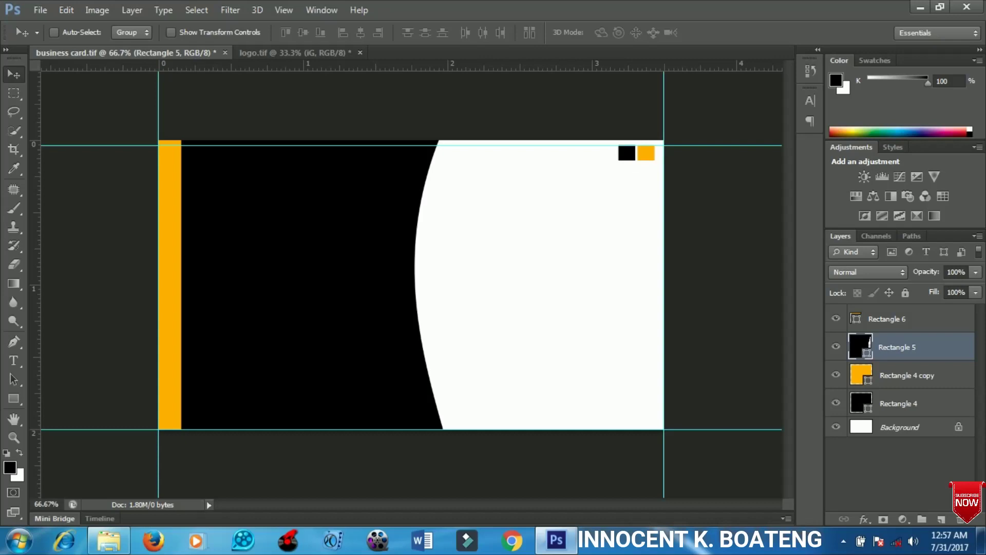
# - Duplicate the curved panel, recolour the copy yellow, place it beneath, and nudge it right
pyautogui.hotkey('ctrl', 'j')
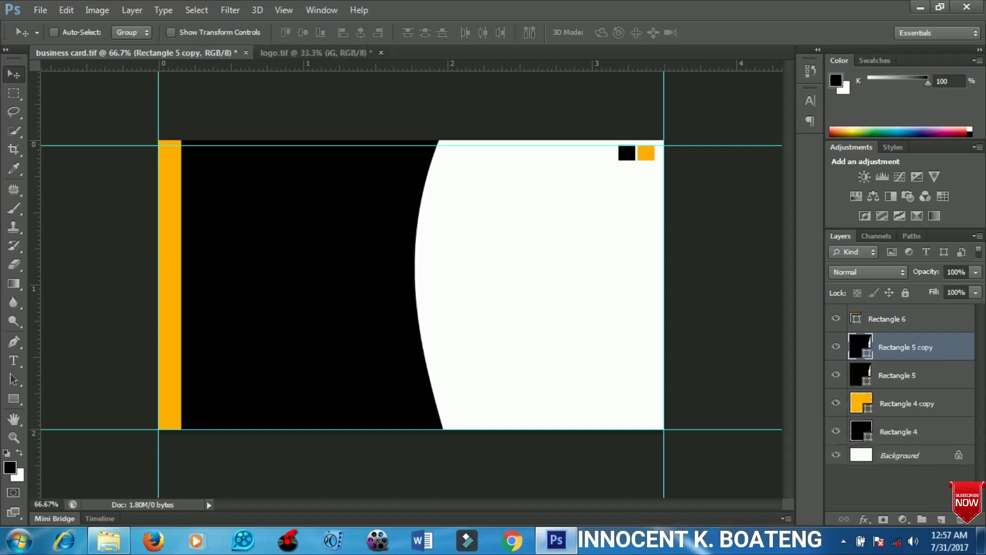
pyautogui.doubleClick(860, 347)
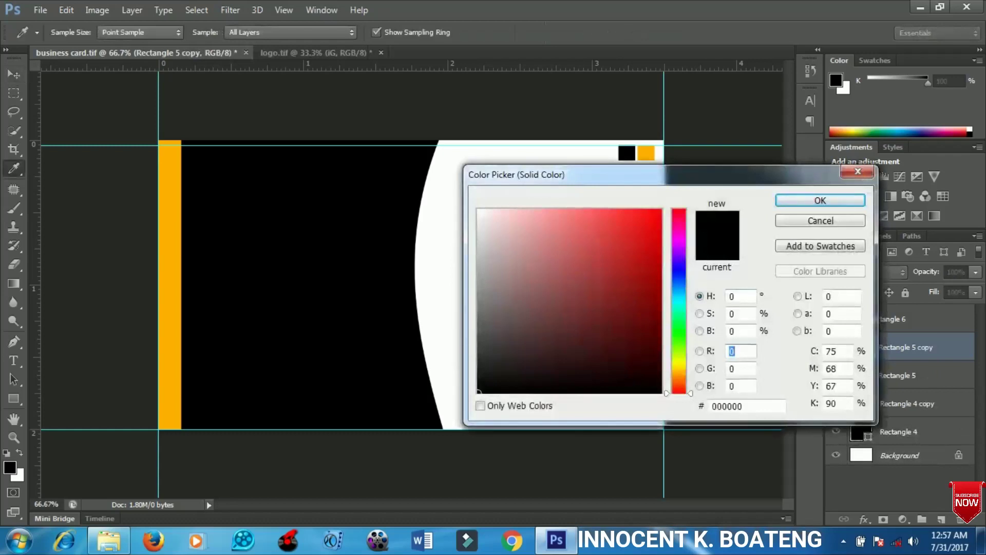
pyautogui.click(170, 283)
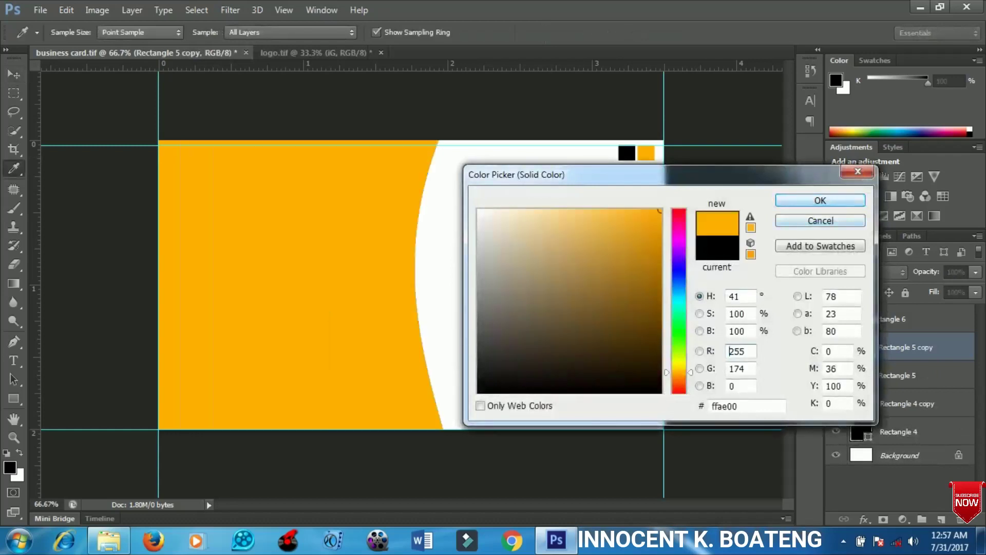
pyautogui.click(820, 201)
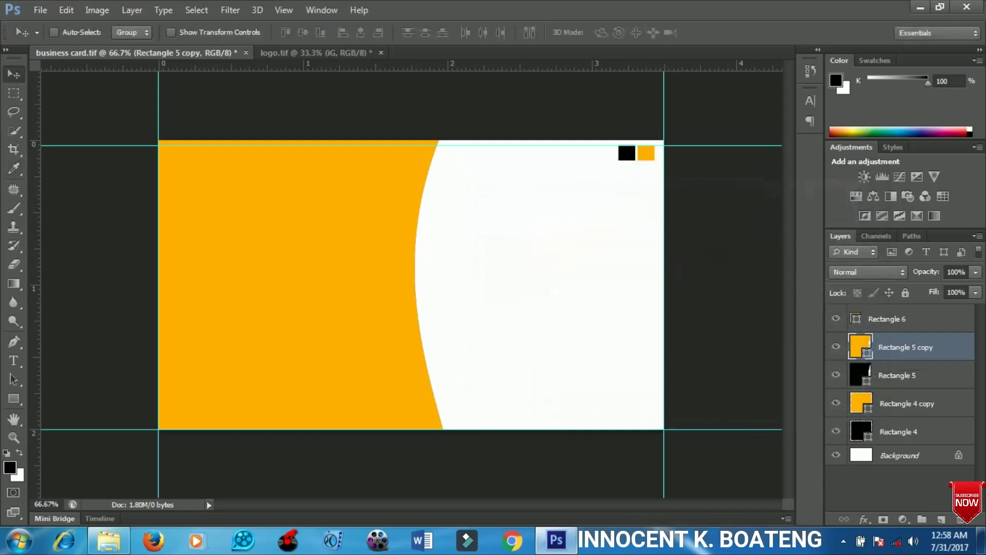
pyautogui.moveTo(904, 347); pyautogui.dragTo(903, 389)
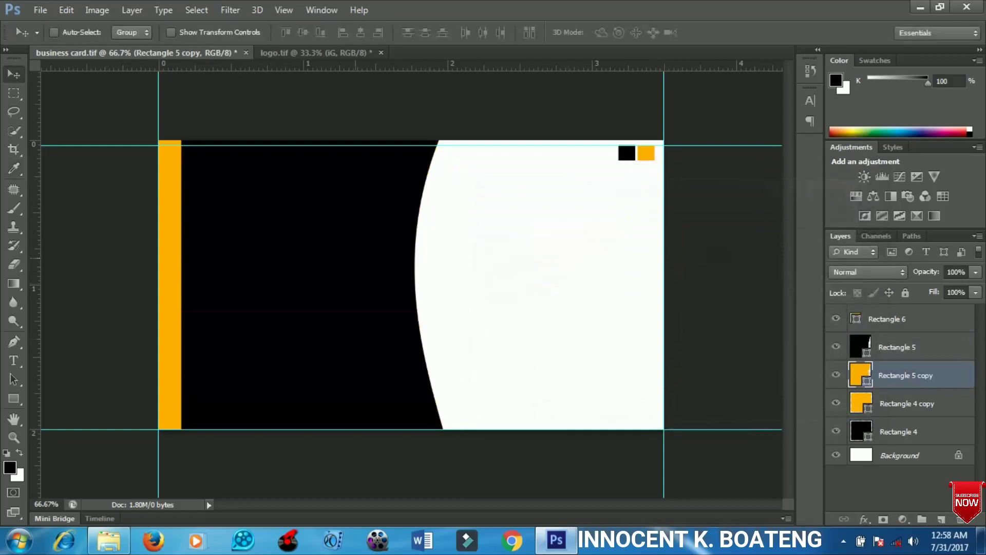
pyautogui.press('Right')
pyautogui.press('Right')
pyautogui.press('Right')
pyautogui.press('Right')
pyautogui.press('Right')
pyautogui.press('Right')
pyautogui.press('Right')
pyautogui.press('Right')
pyautogui.press('Right')
pyautogui.press('Right')
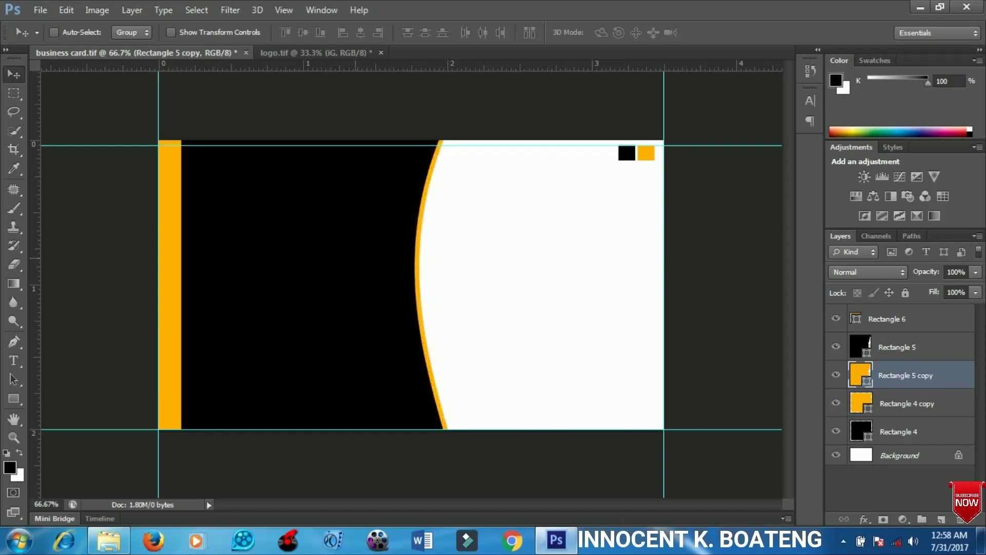
pyautogui.press('Right')
pyautogui.press('Right')
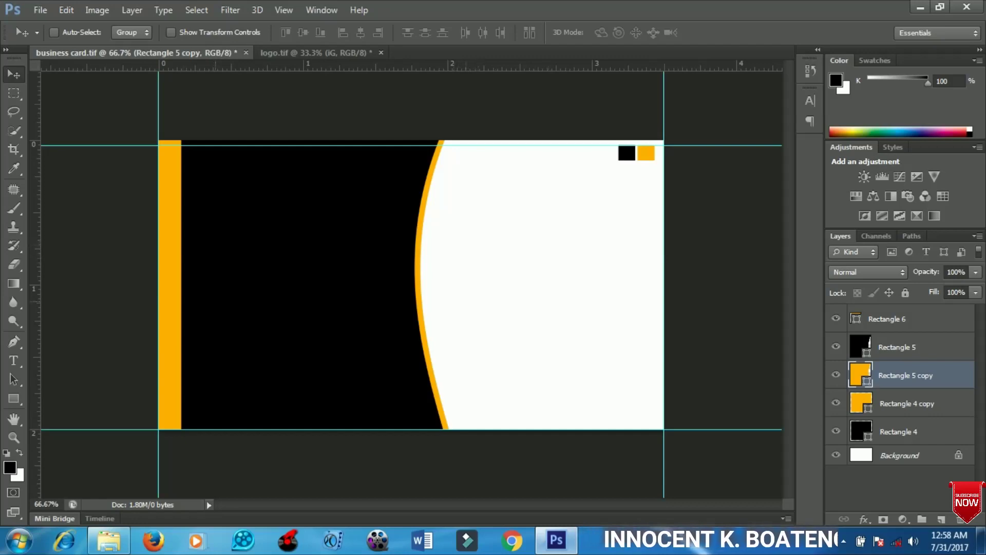
# - Type the person's full name in capitals on the white area and shift it slightly down-left
pyautogui.press('t')
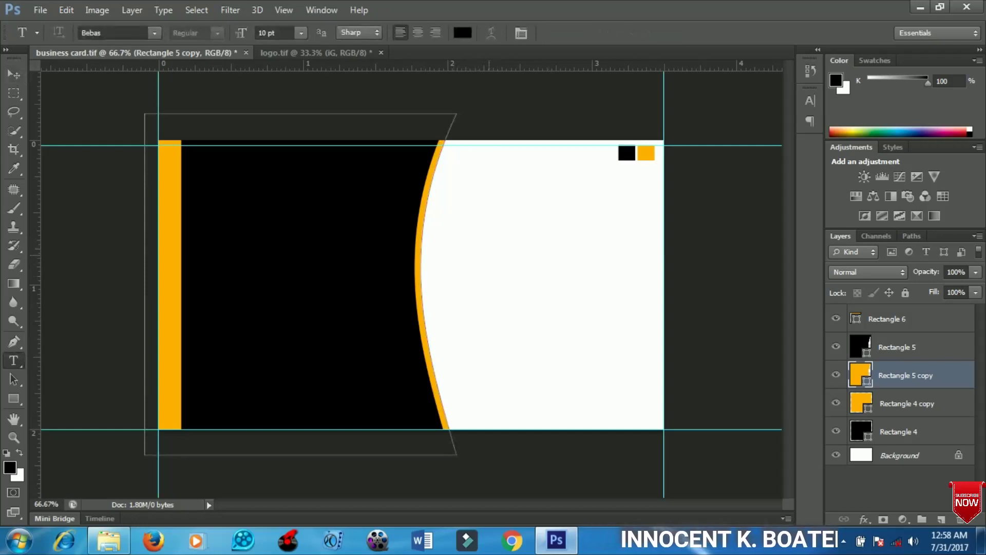
pyautogui.click(488, 252)
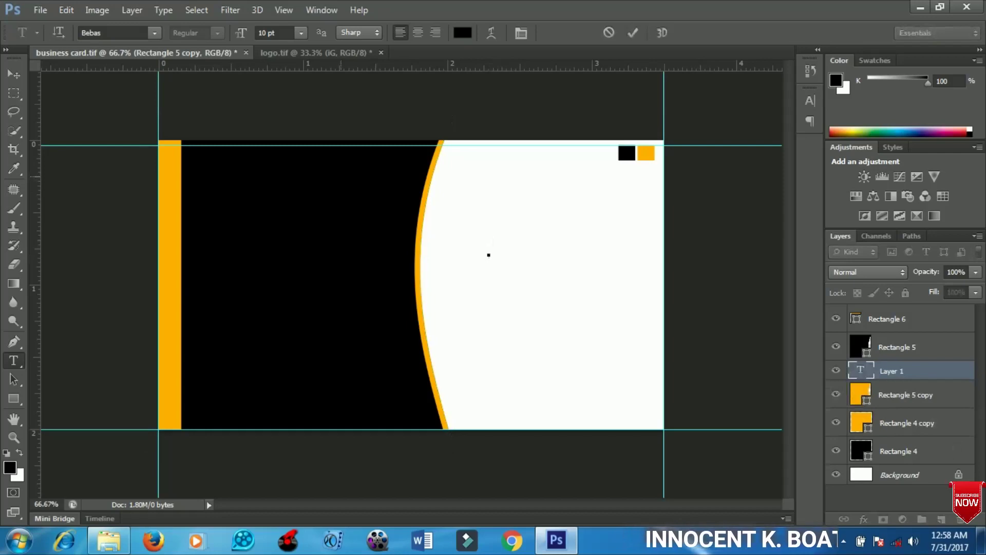
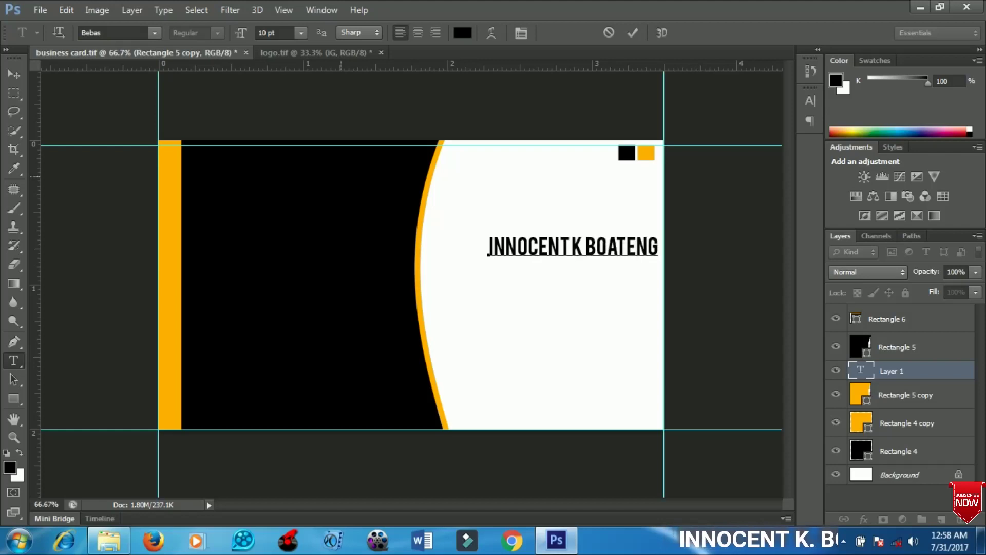
pyautogui.click(14, 75)
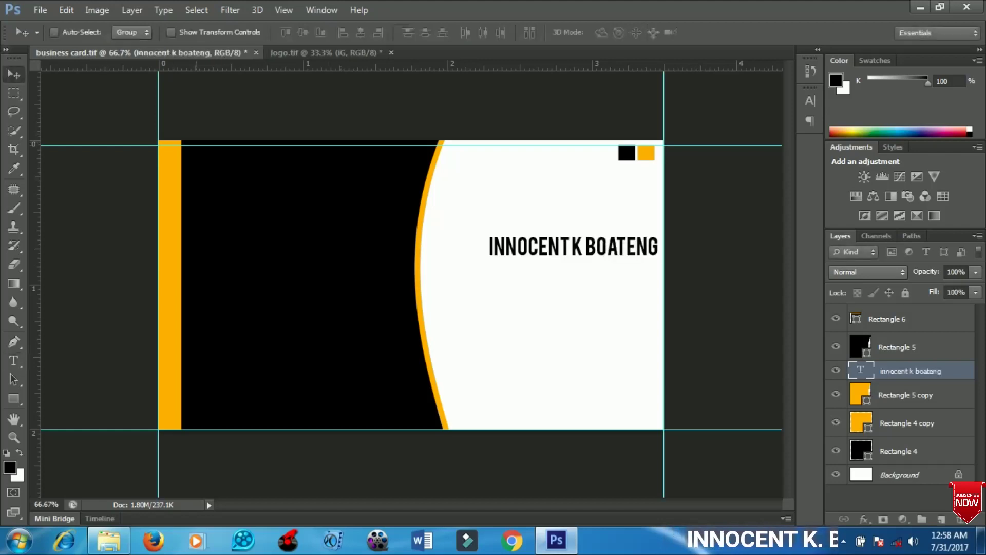
pyautogui.moveTo(567, 234); pyautogui.dragTo(545, 253)
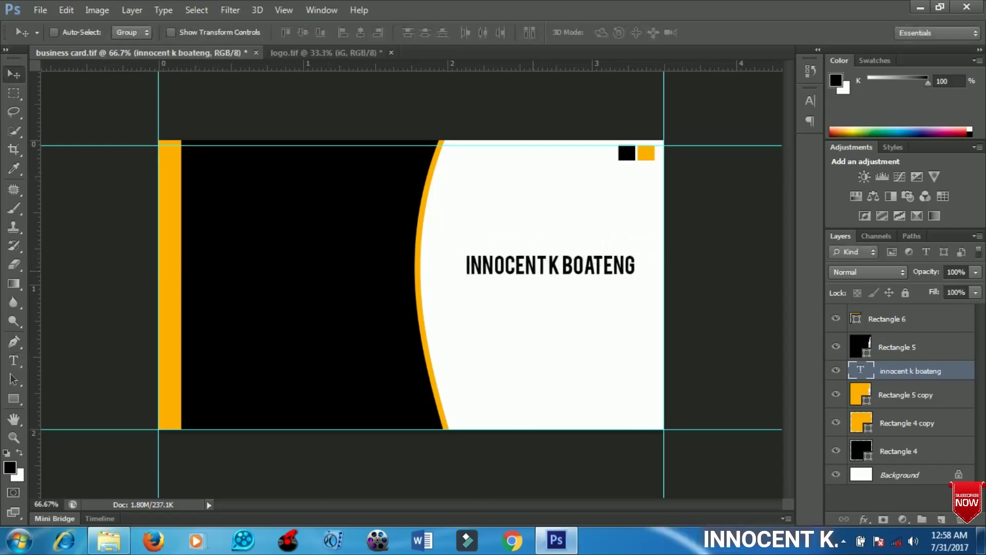
# - Duplicate the name line just below the original and retype the copy as GRAPHIC DESIGNER
pyautogui.hotkey('ctrl', 'j')
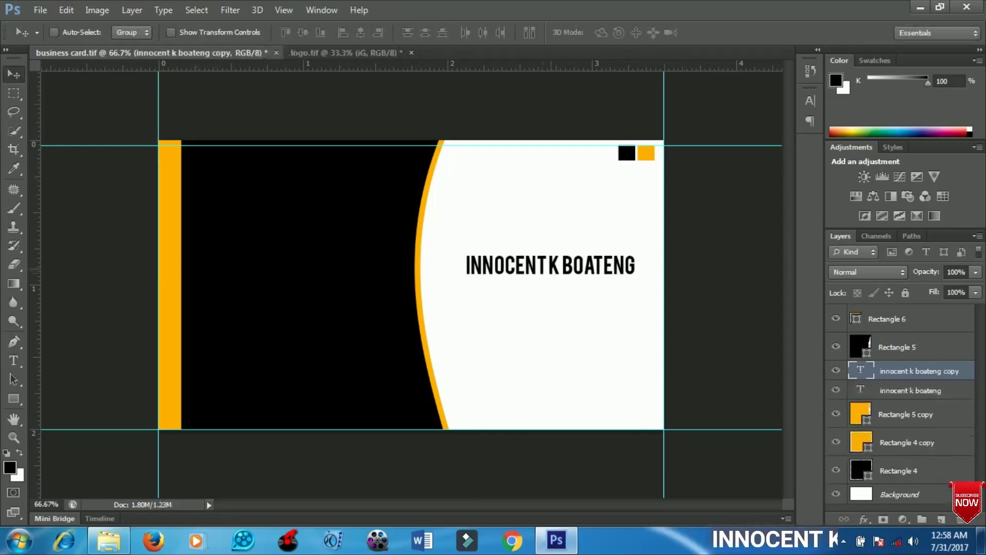
pyautogui.moveTo(559, 229); pyautogui.dragTo(560, 246)
pyautogui.press('t')
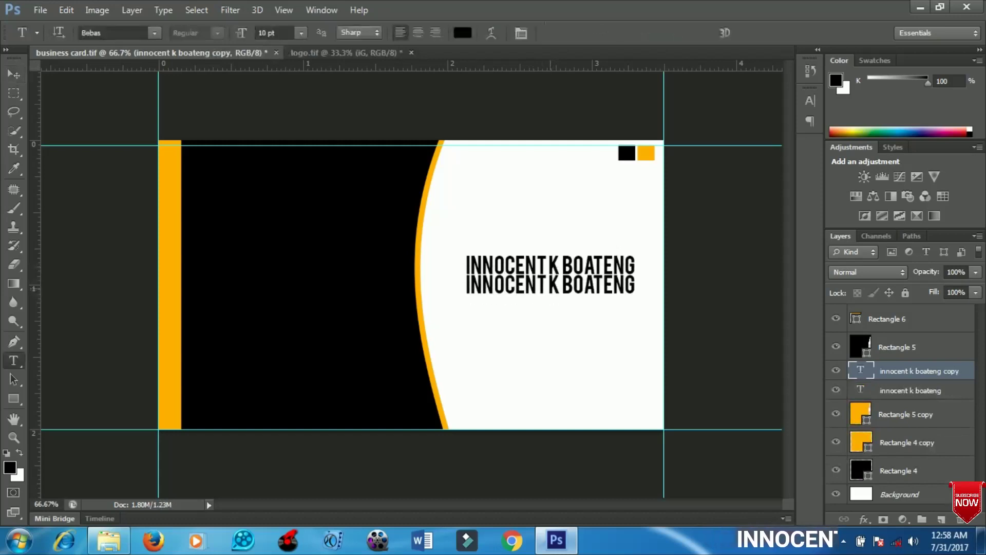
pyautogui.click(556, 284)
pyautogui.hotkey('ctrl', 'a')
pyautogui.click(520, 285)
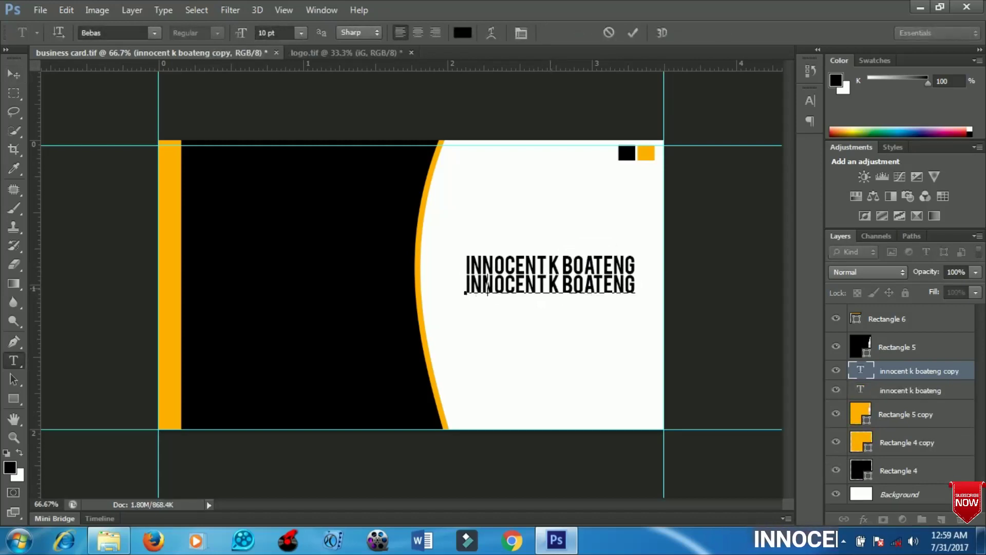
pyautogui.write('graphicde')
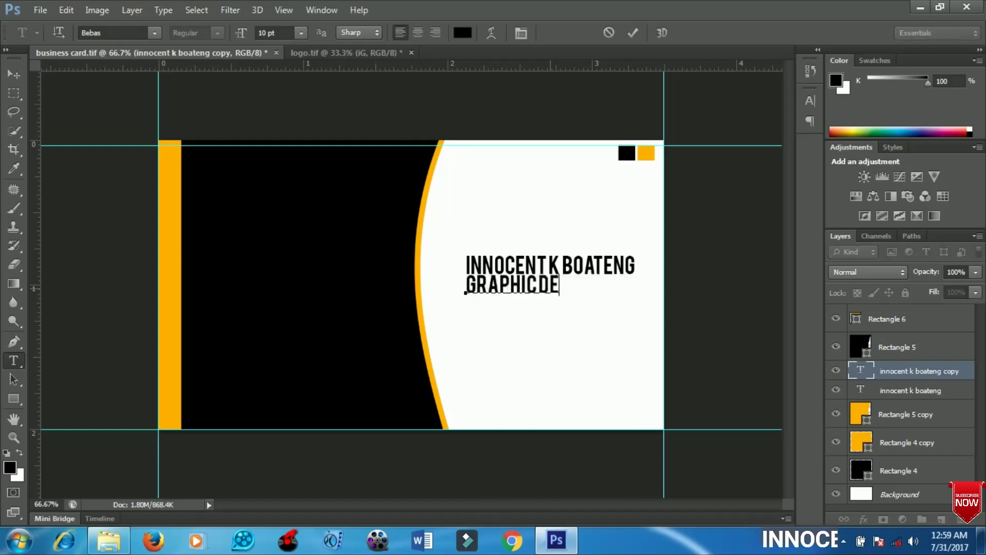
pyautogui.write('sin')
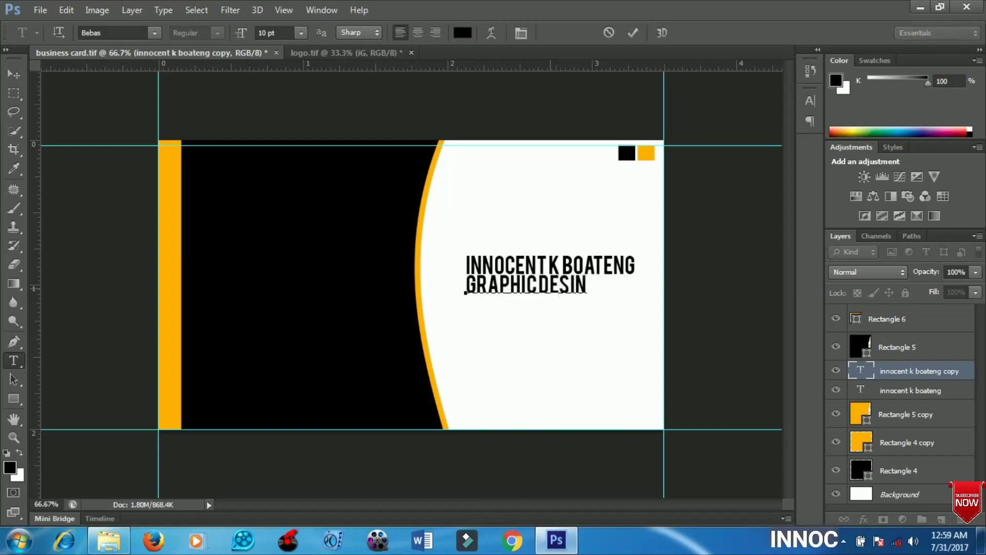
pyautogui.write('g')
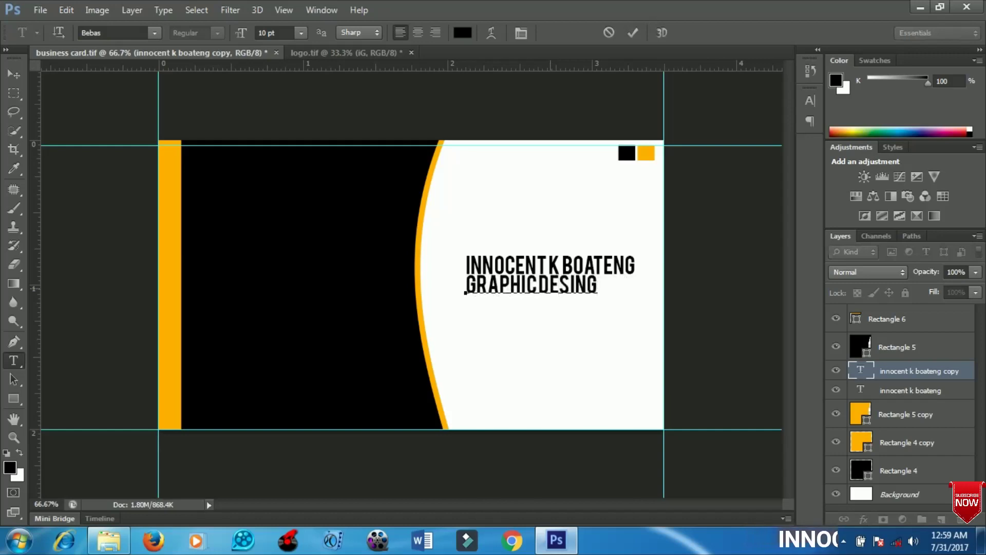
pyautogui.press('BackSpace')
pyautogui.press('BackSpace')
pyautogui.write('gner')
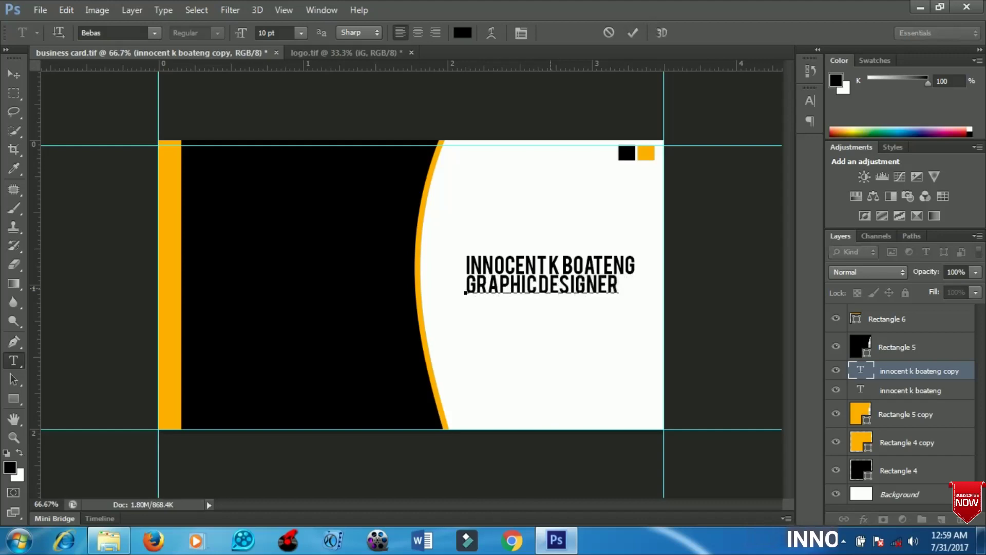
pyautogui.click(539, 285)
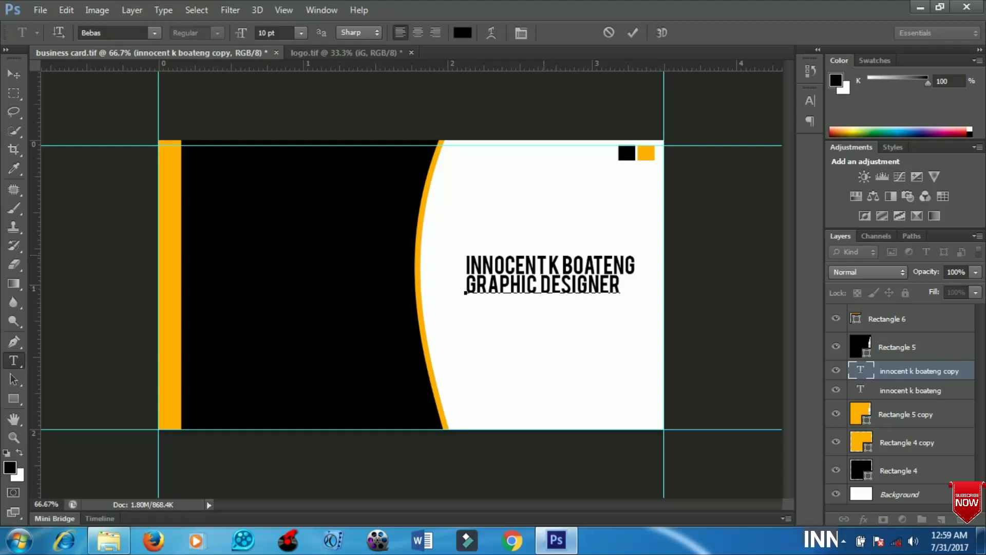
pyautogui.hotkey('ctrl', 'a')
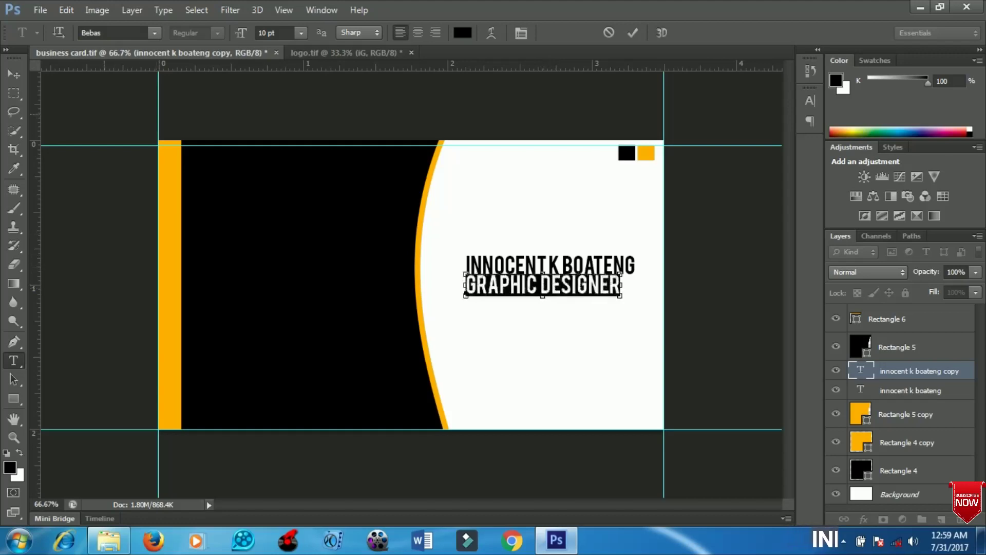
# - Set the title line to Times New Roman in red
pyautogui.click(91, 32)
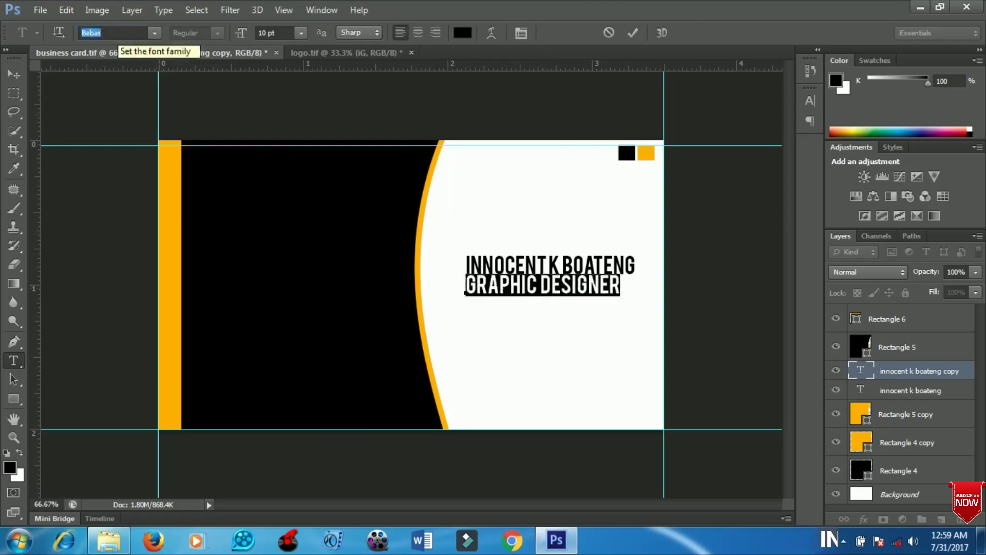
pyautogui.write('times')
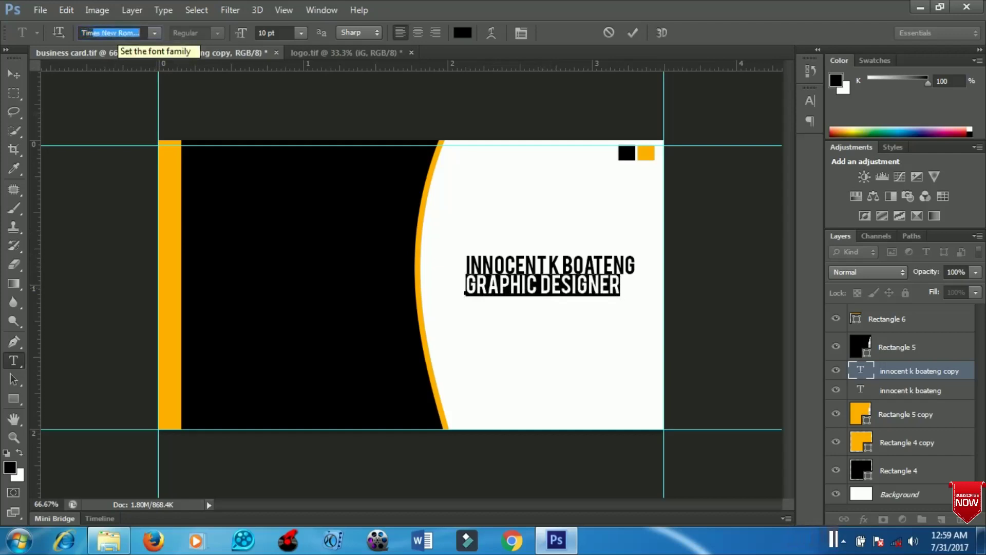
pyautogui.press('Return')
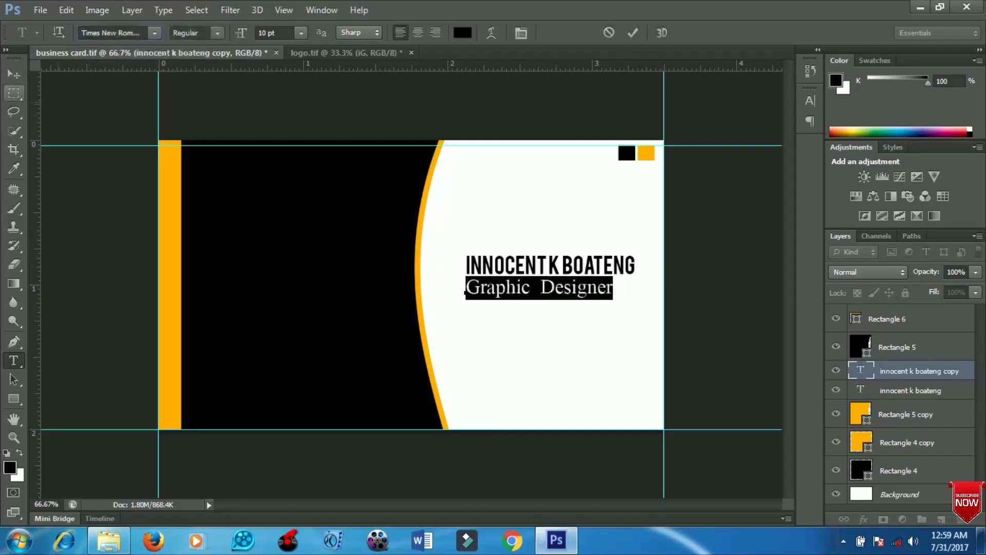
pyautogui.click(463, 32)
pyautogui.click(657, 225)
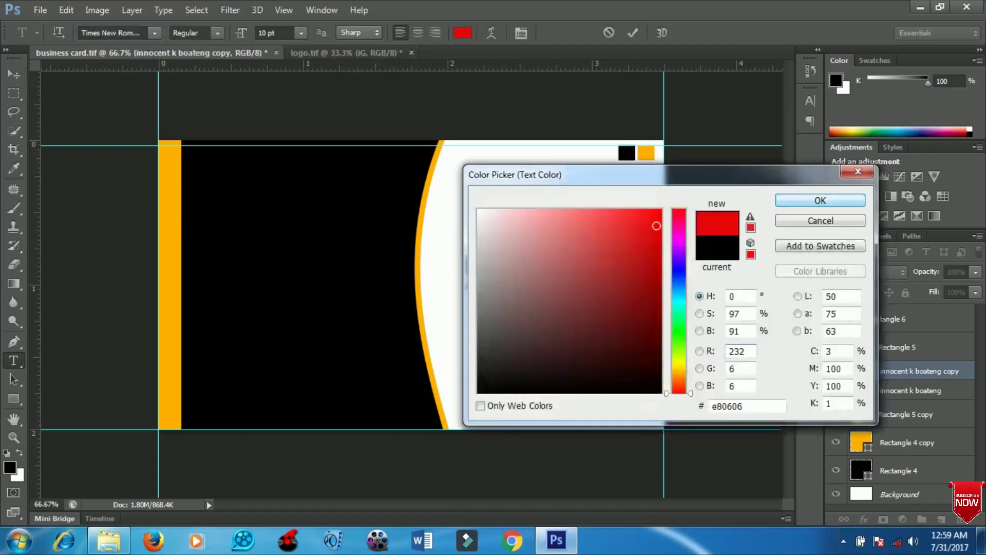
pyautogui.click(820, 200)
# - Position the title under the name, then move both text lines lower together
pyautogui.click(14, 74)
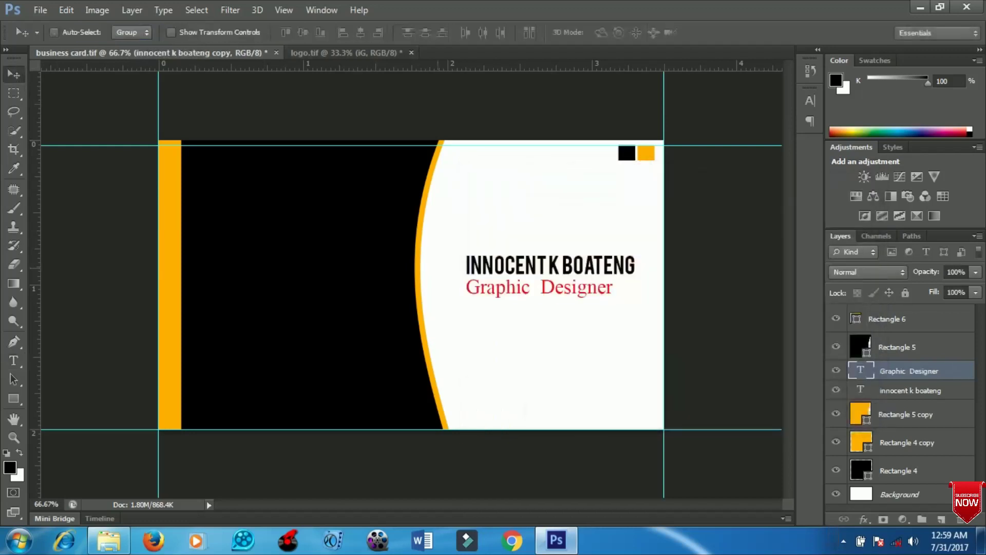
pyautogui.moveTo(555, 254); pyautogui.dragTo(569, 259)
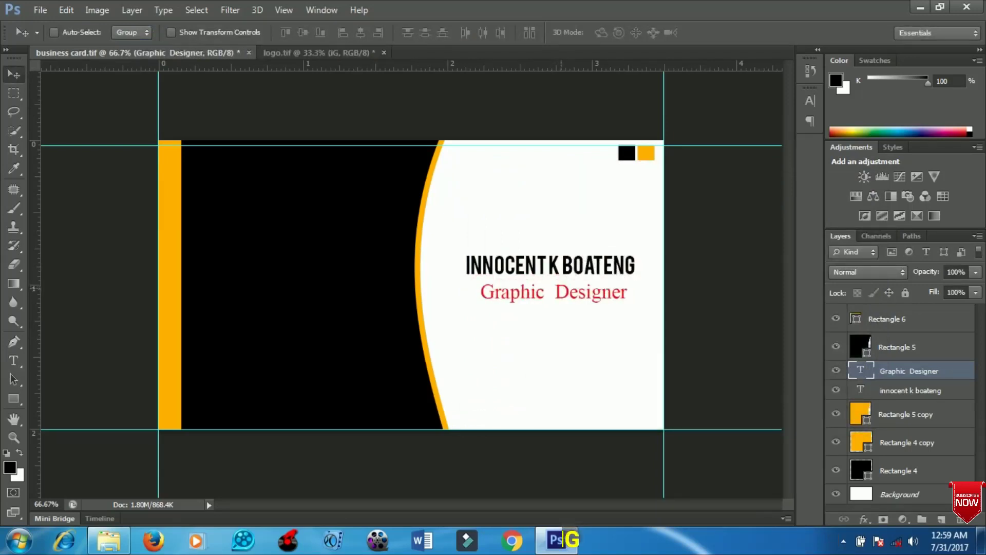
pyautogui.press('Up')
pyautogui.press('Up')
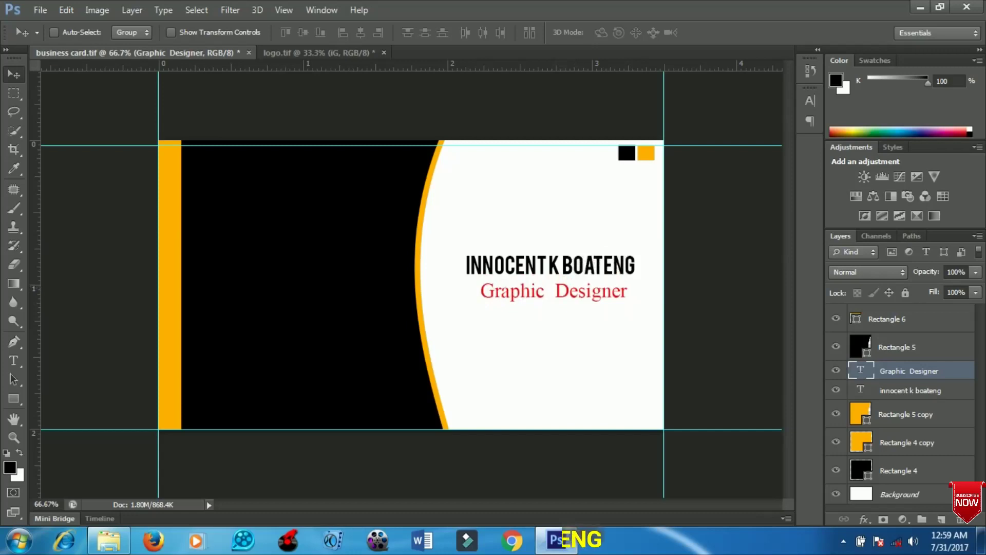
pyautogui.keyDown('shift'); pyautogui.click(910, 389); pyautogui.keyUp('shift')
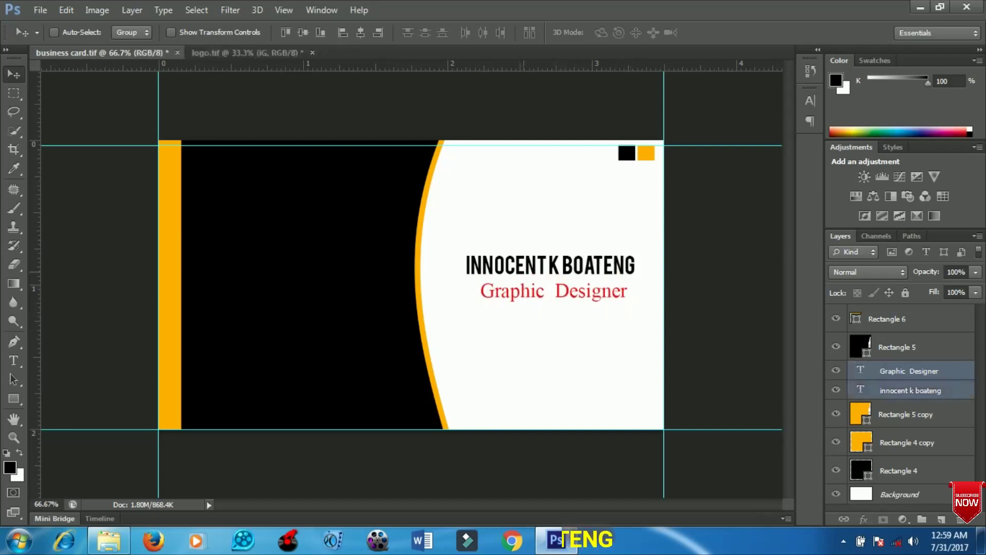
pyautogui.moveTo(528, 229); pyautogui.dragTo(529, 257)
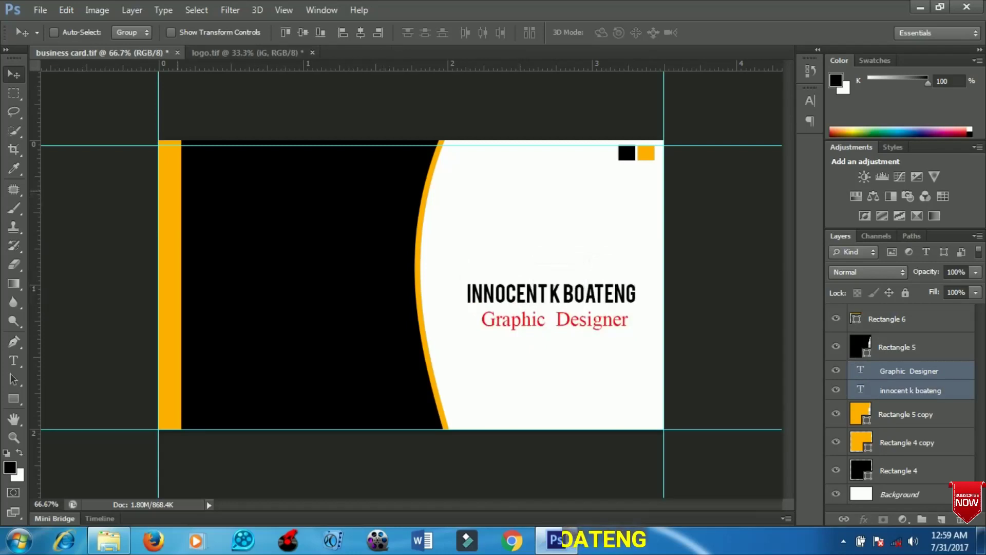
# - Draw a small circle on the black panel's upper left beside the yellow stripe
pyautogui.press('t')
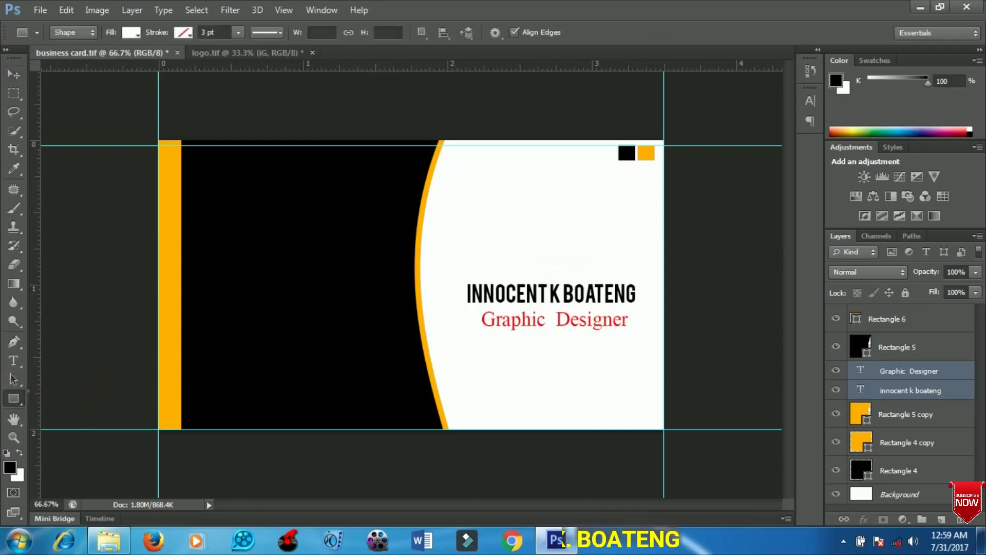
pyautogui.rightClick(13, 398)
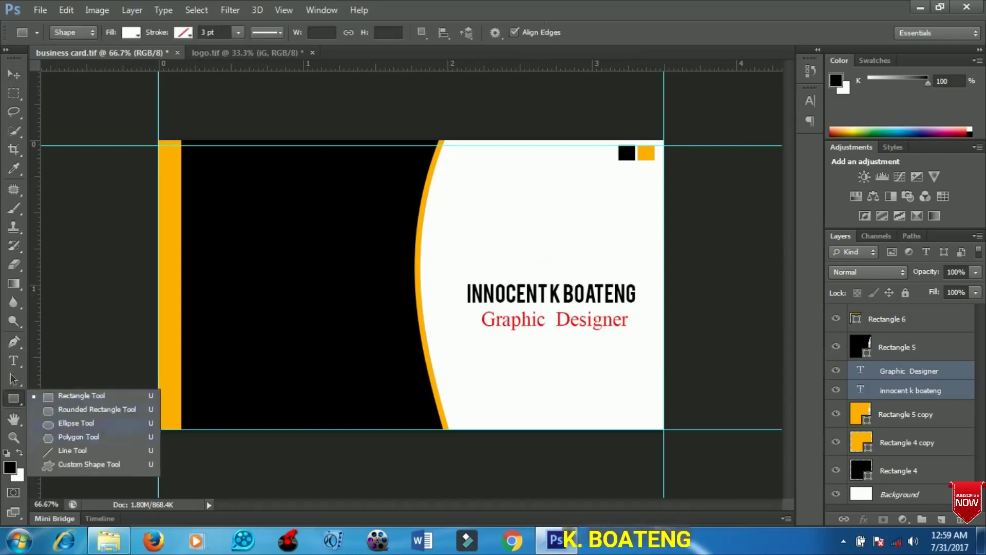
pyautogui.click(76, 423)
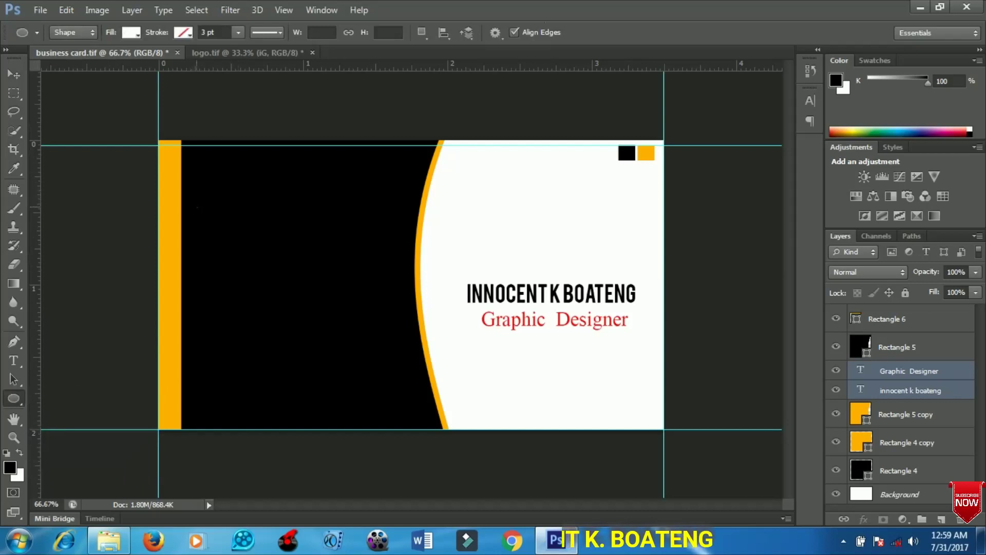
pyautogui.moveTo(196, 207); pyautogui.dragTo(220, 232)
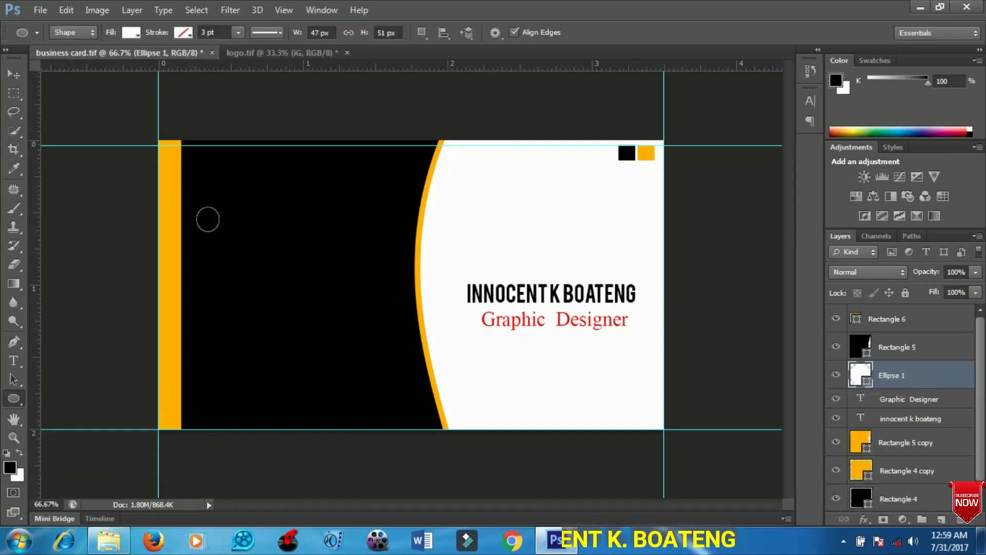
# - Fill the circle with the sampled yellow and stack its layer above the black panel
pyautogui.doubleClick(860, 374)
pyautogui.click(646, 153)
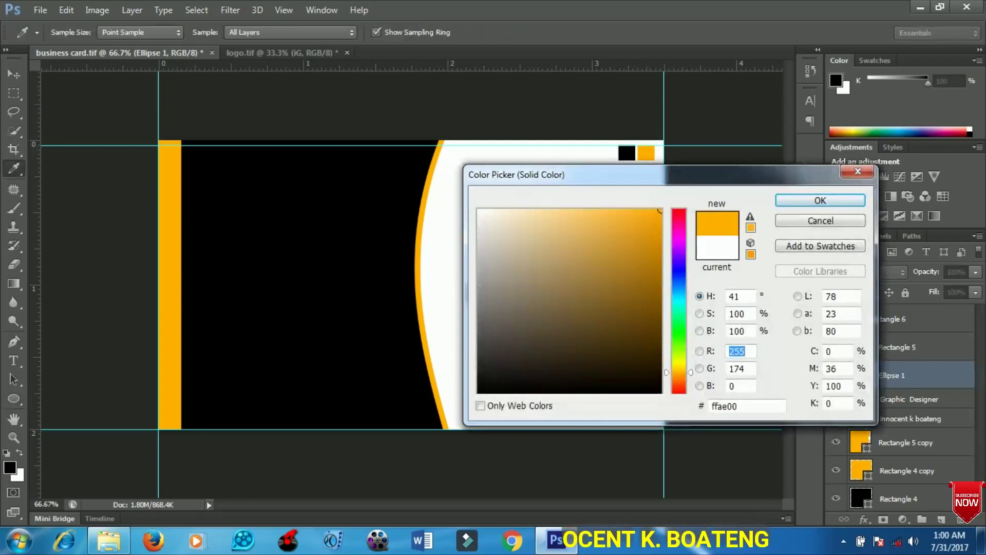
pyautogui.press('Return')
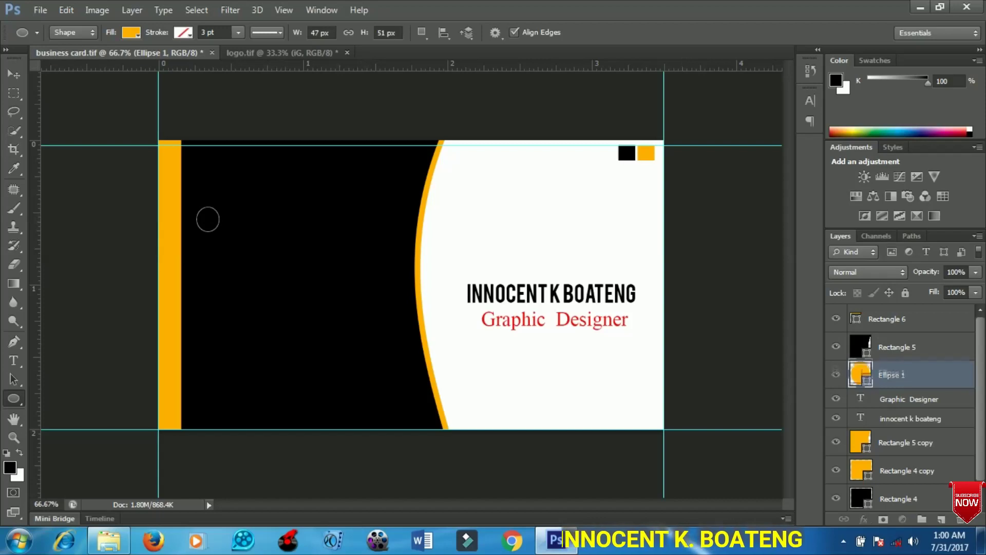
pyautogui.moveTo(891, 374); pyautogui.dragTo(891, 333)
pyautogui.press('v')
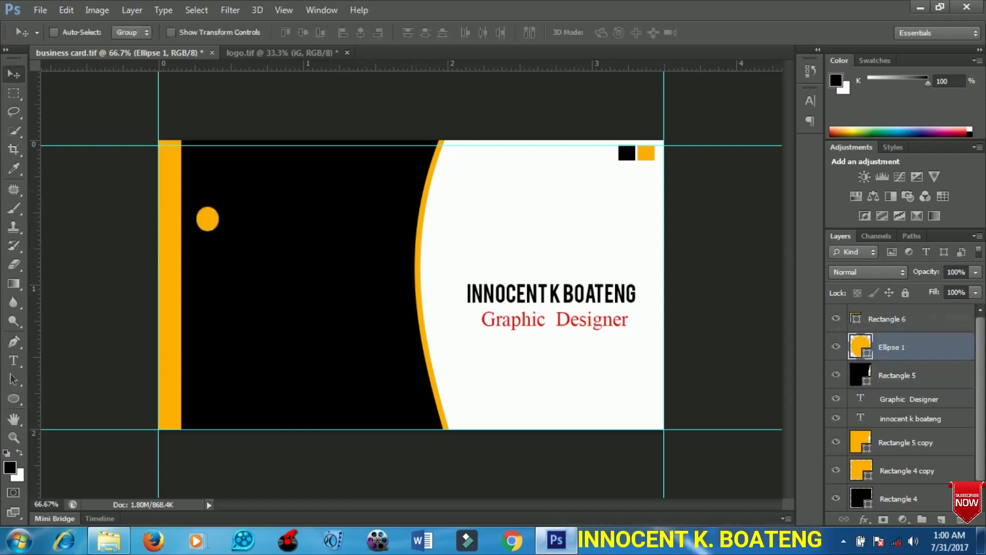
# - Duplicate the circle into a vertical column of four and nudge the column slightly down
pyautogui.hotkey('ctrl', 'j')
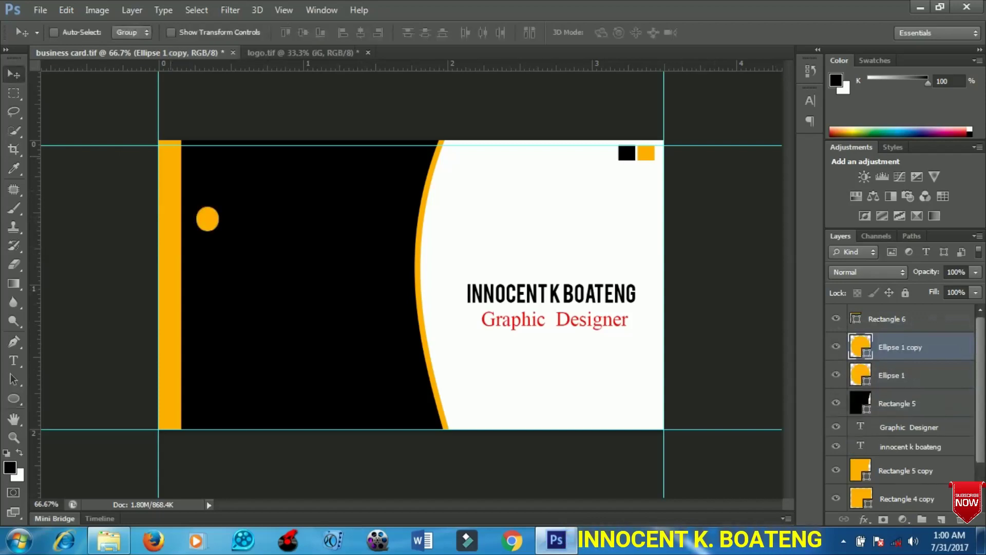
pyautogui.moveTo(208, 220); pyautogui.dragTo(207, 256)
pyautogui.keyDown('shift'); pyautogui.click(891, 375); pyautogui.keyUp('shift')
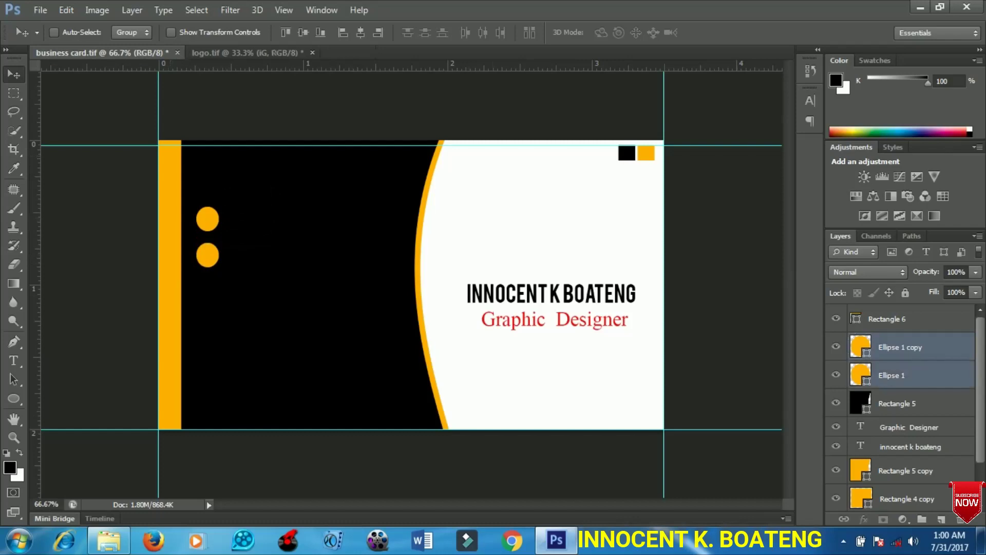
pyautogui.hotkey('ctrl', 'j')
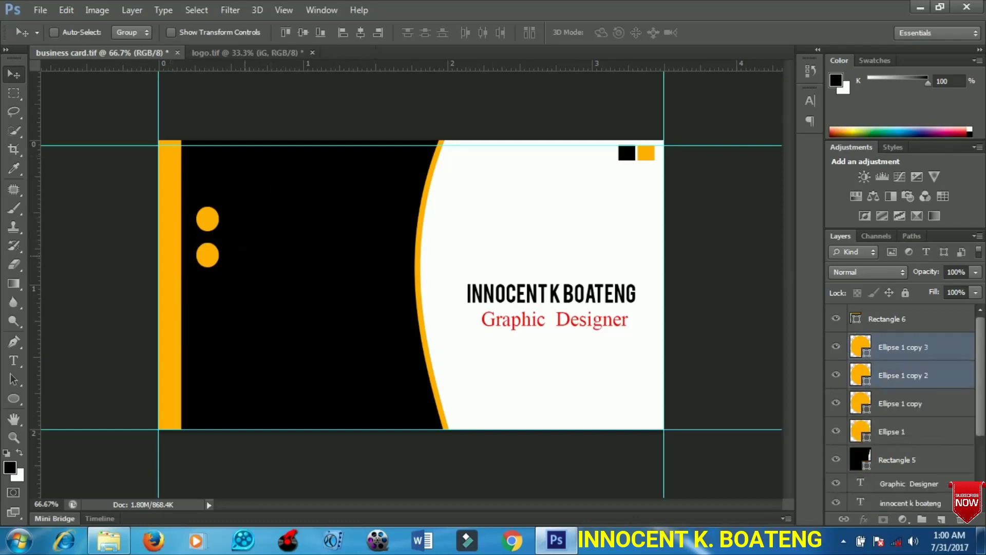
pyautogui.moveTo(245, 255); pyautogui.dragTo(245, 329)
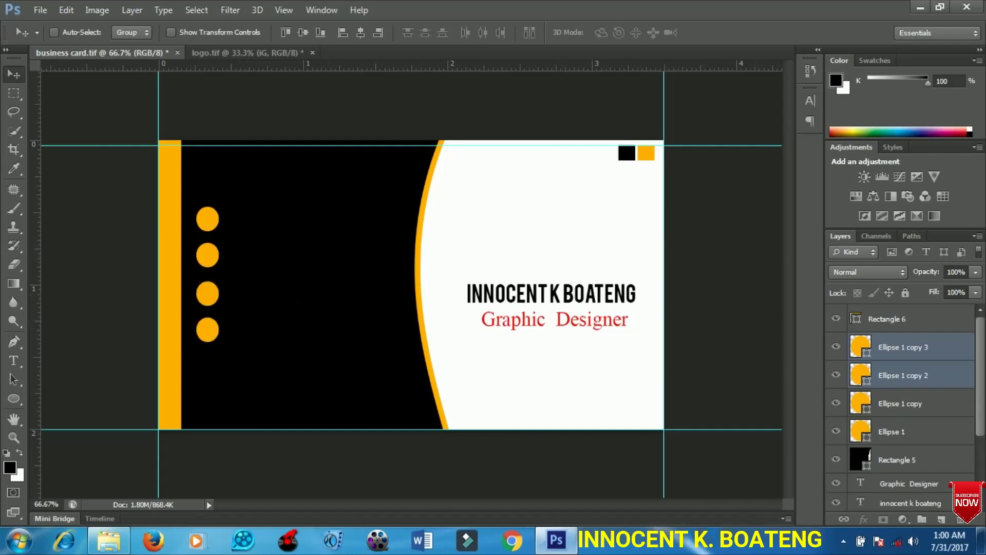
pyautogui.click(904, 431)
pyautogui.keyDown('shift'); pyautogui.click(902, 347); pyautogui.keyUp('shift')
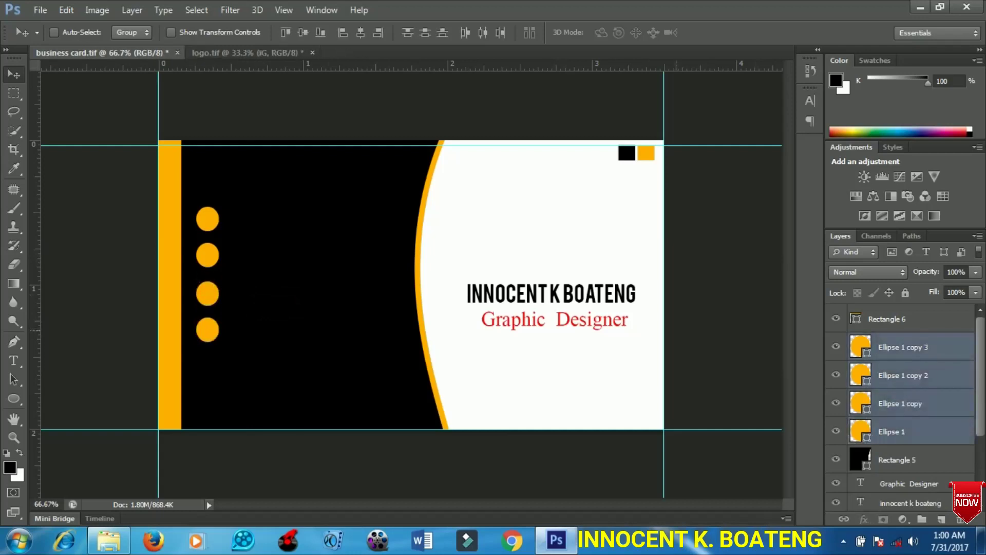
pyautogui.moveTo(294, 216); pyautogui.dragTo(294, 226)
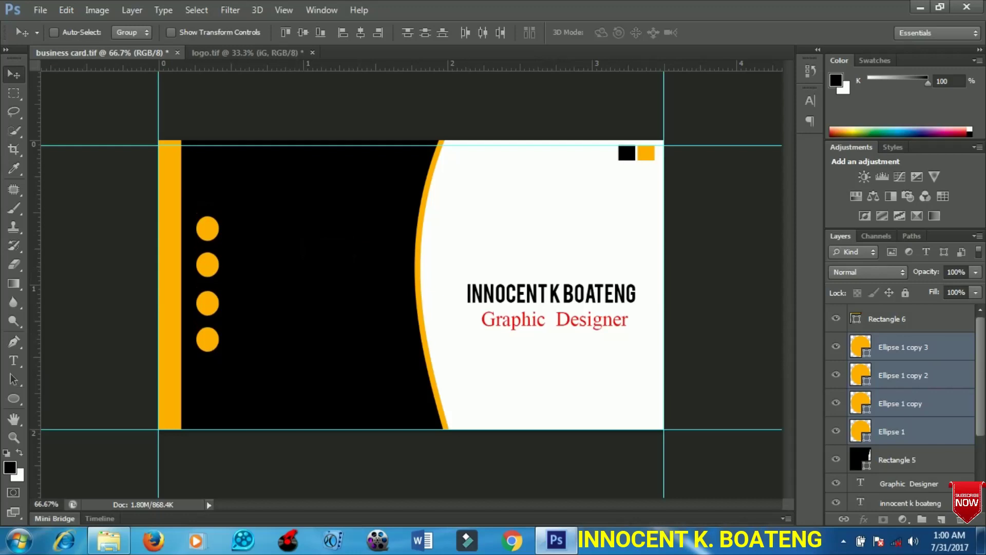
pyautogui.click(14, 398)
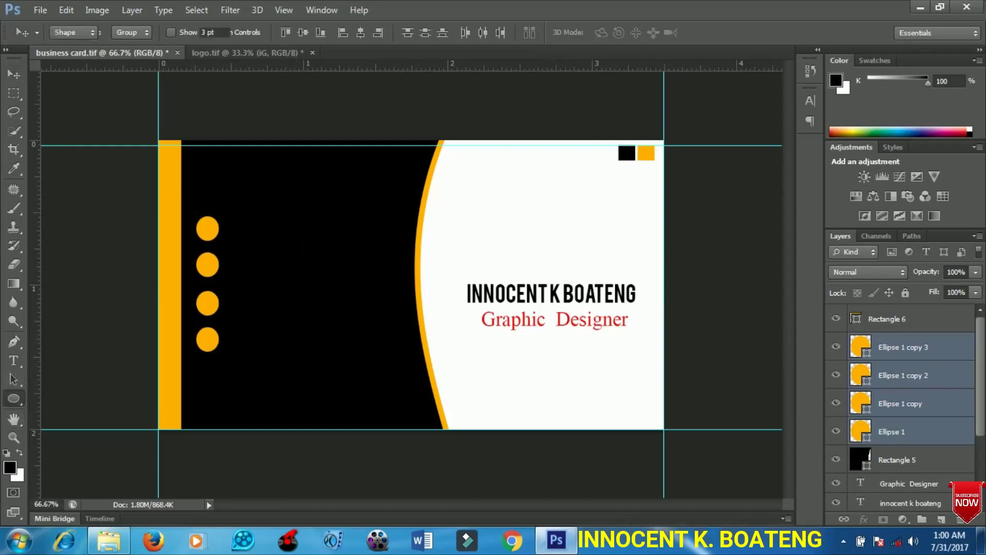
# - Draw a thin vertical bar (11×221 px) through the four circles' centres, then zoom to 100%
pyautogui.rightClick(14, 399)
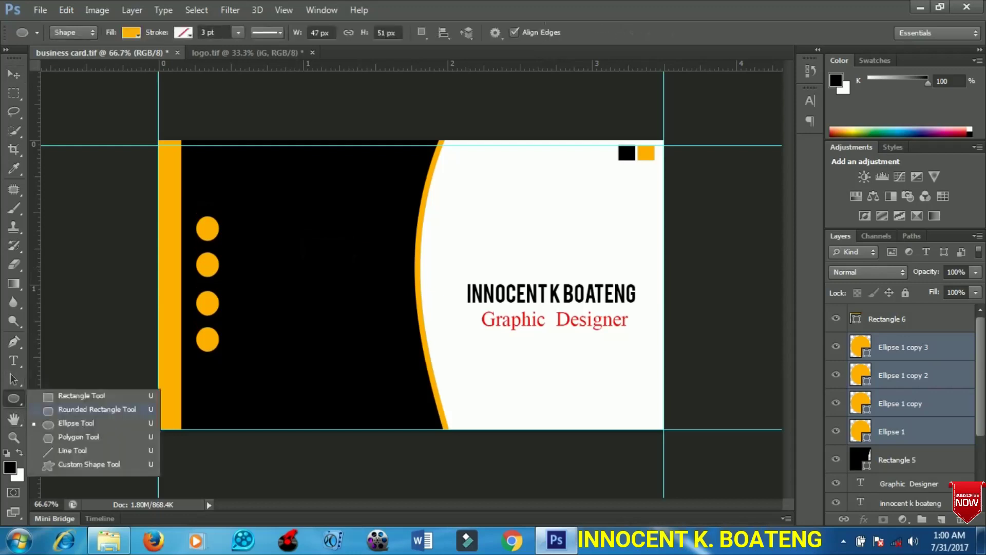
pyautogui.click(81, 395)
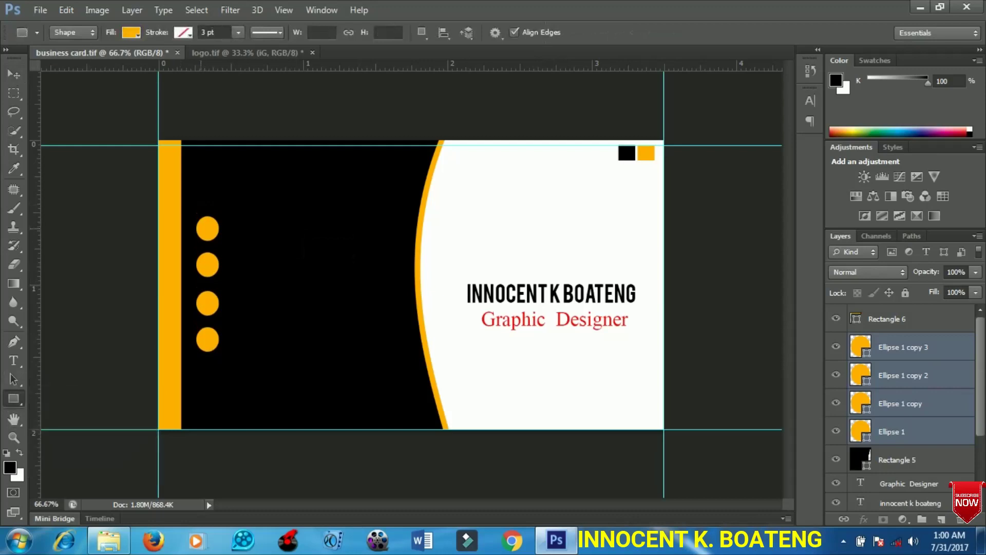
pyautogui.click(200, 227)
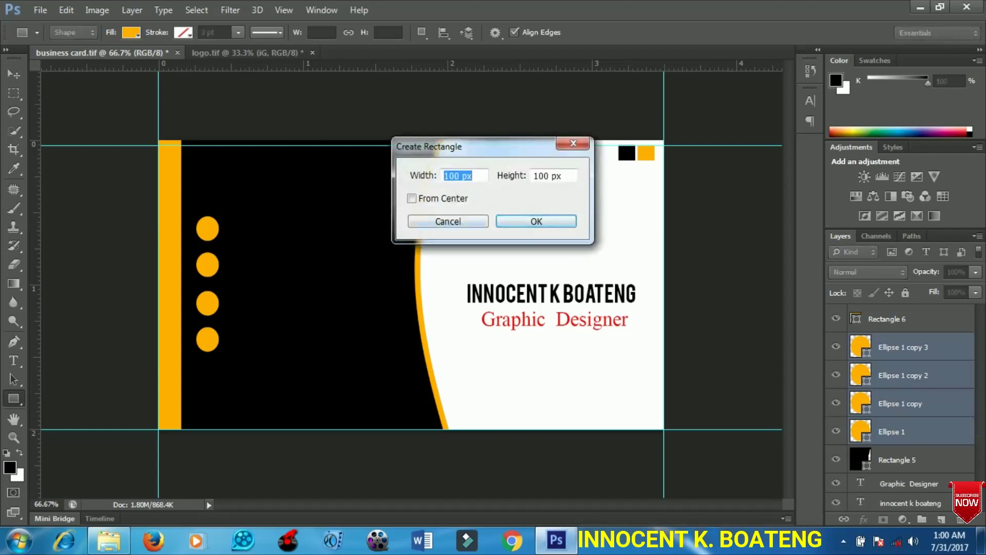
pyautogui.press('Escape')
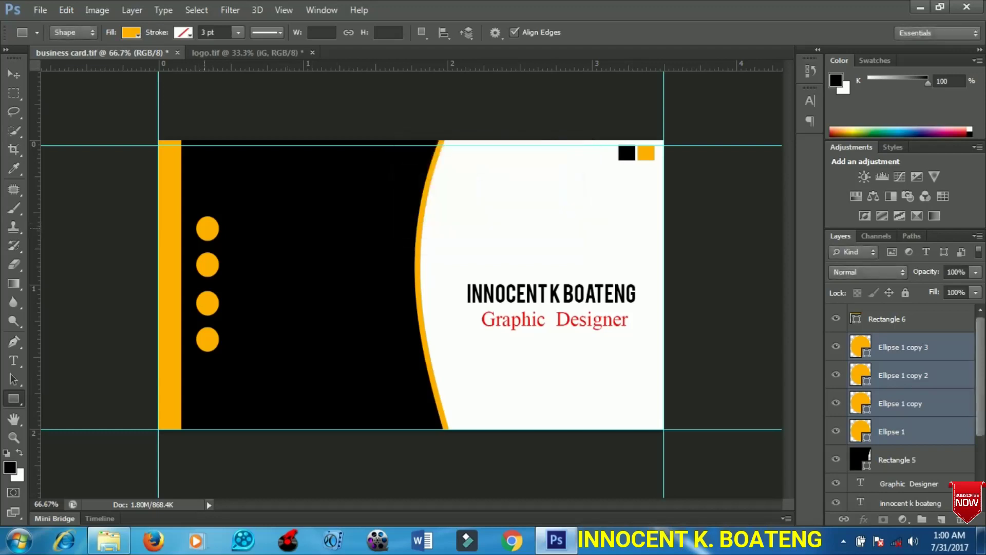
pyautogui.moveTo(205, 230); pyautogui.dragTo(210, 342)
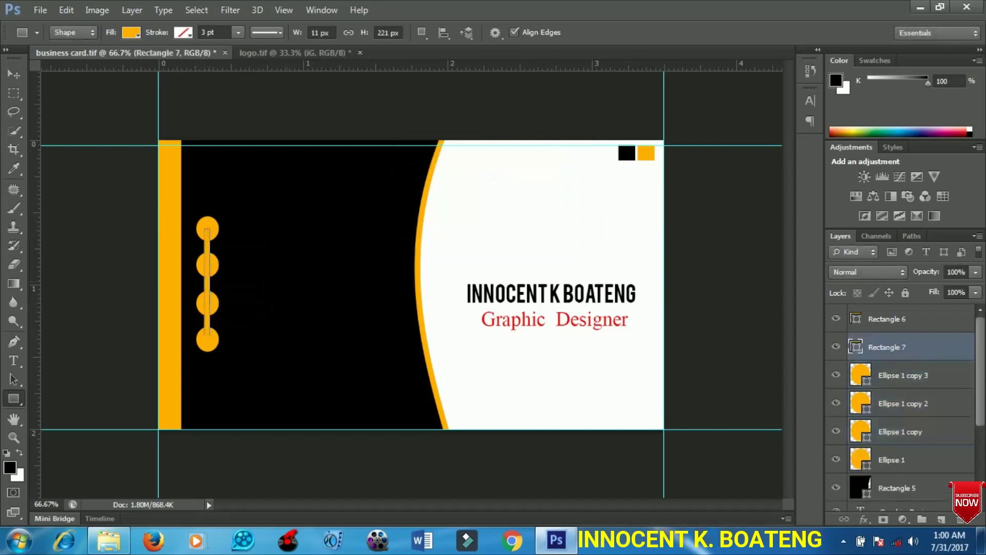
pyautogui.click(14, 74)
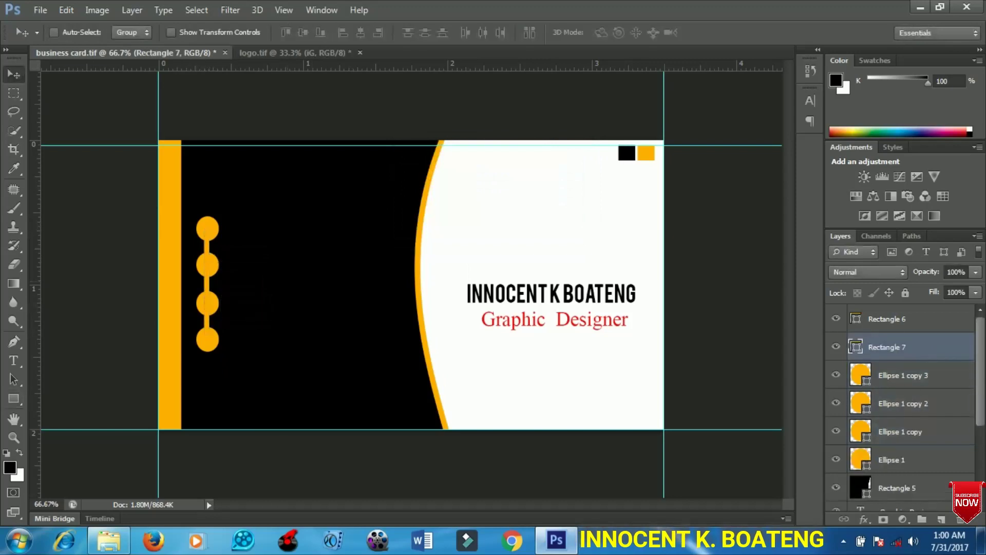
pyautogui.hotkey('ctrl', '+')
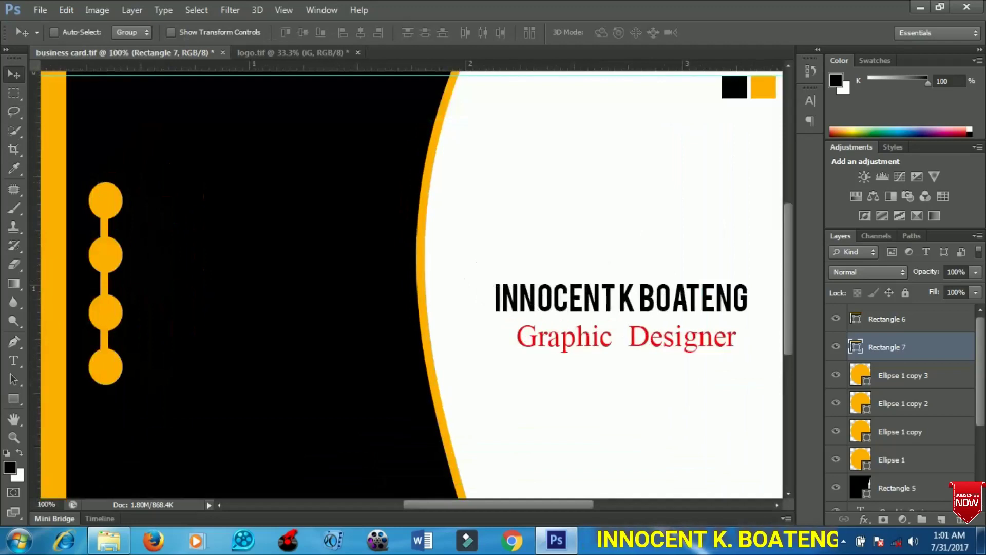
# - Draw a rotary telephone custom shape over the top yellow circle
pyautogui.scroll(-2, 410, 282)
pyautogui.scroll(-1, 410, 278)
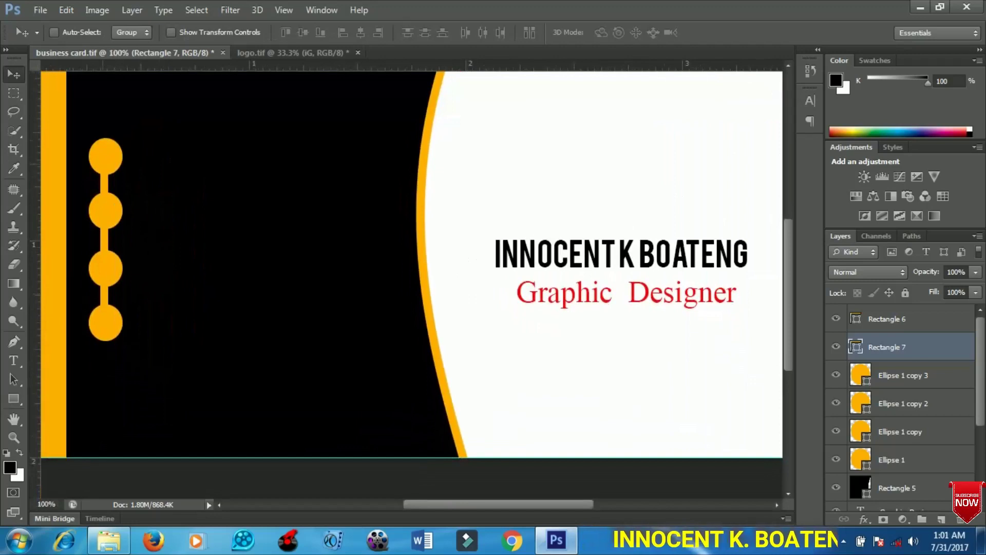
pyautogui.click(13, 398)
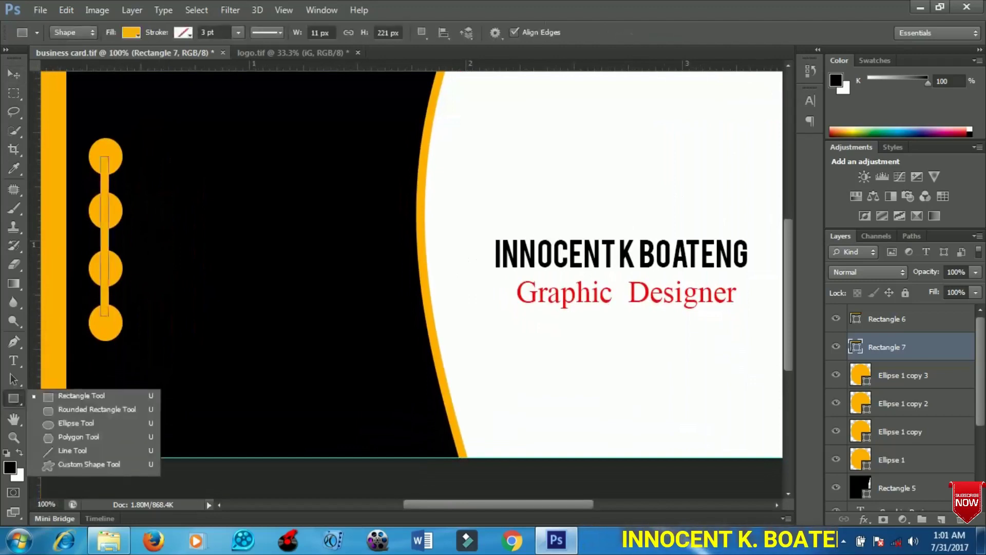
pyautogui.click(89, 463)
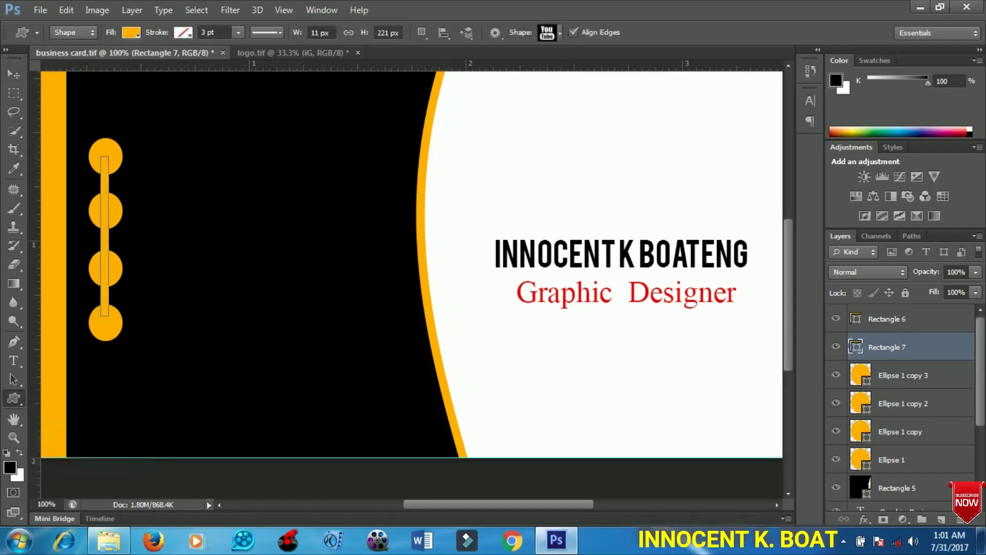
pyautogui.click(560, 33)
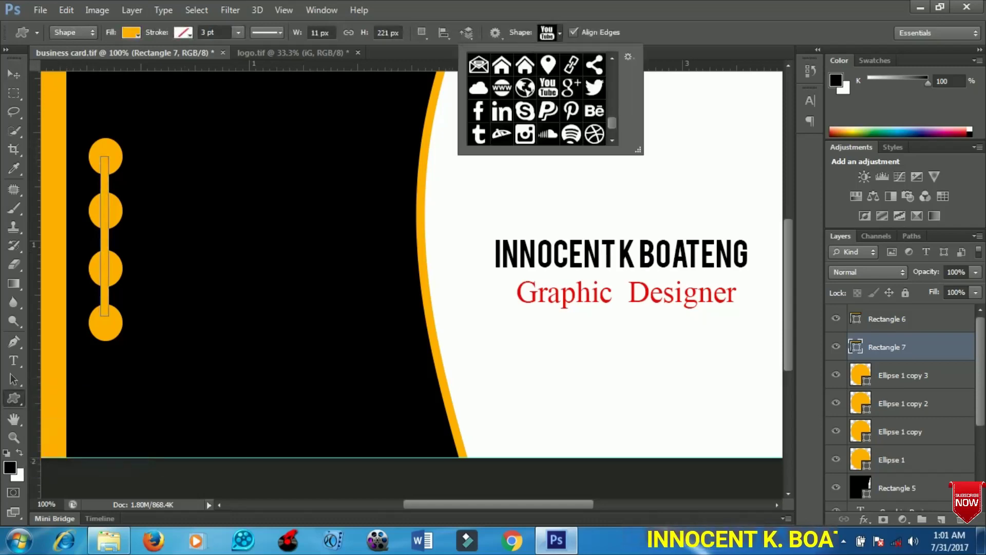
pyautogui.scroll(5, 537, 97)
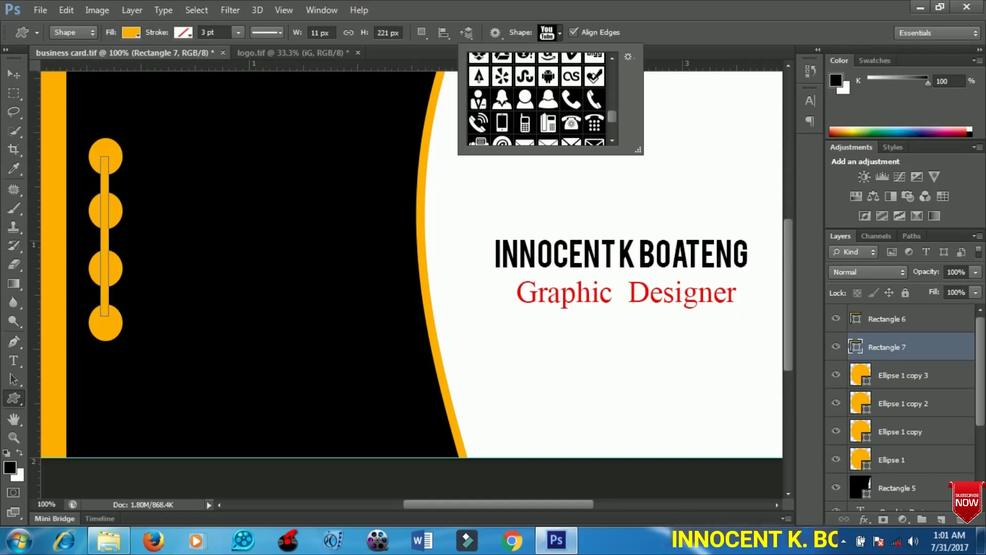
pyautogui.click(571, 122)
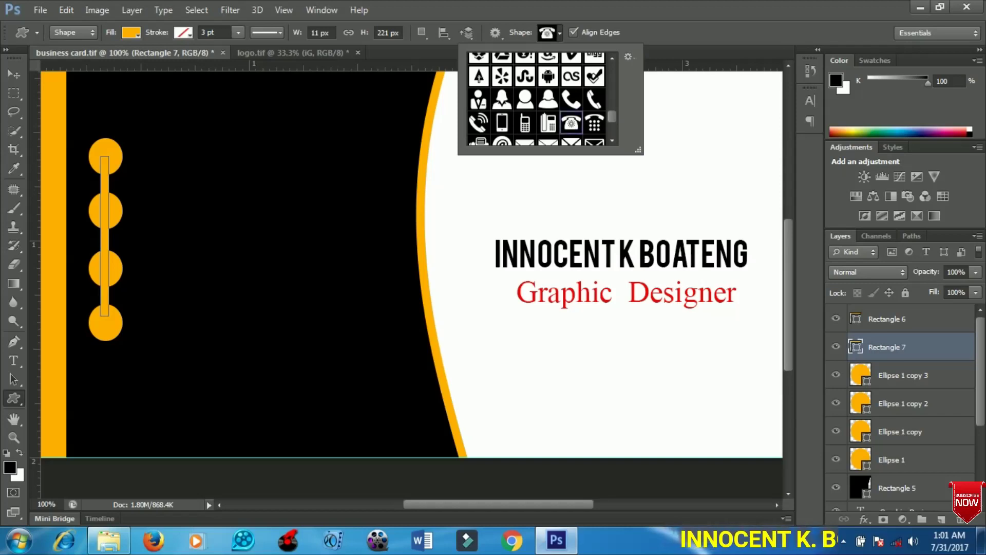
pyautogui.press('Return')
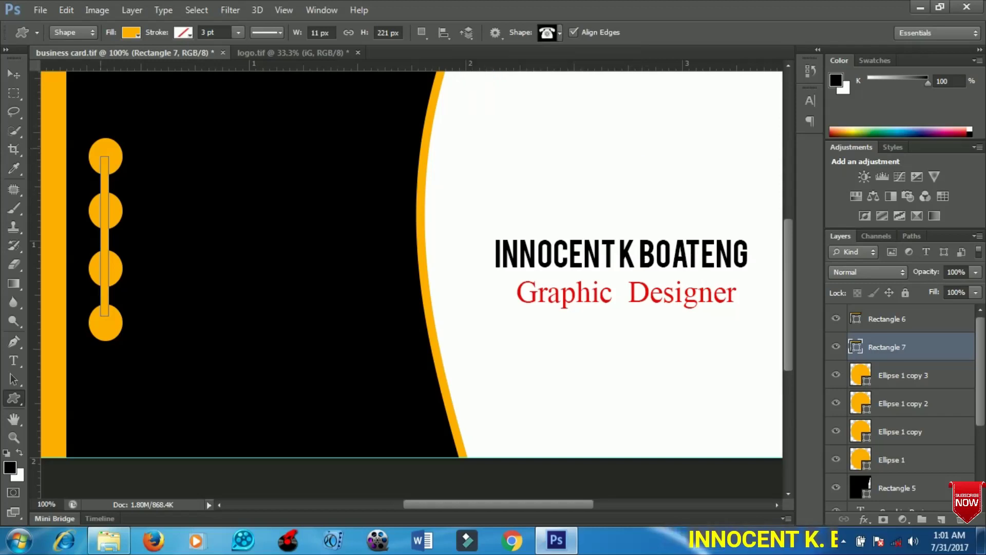
pyautogui.moveTo(106, 150); pyautogui.dragTo(125, 165)
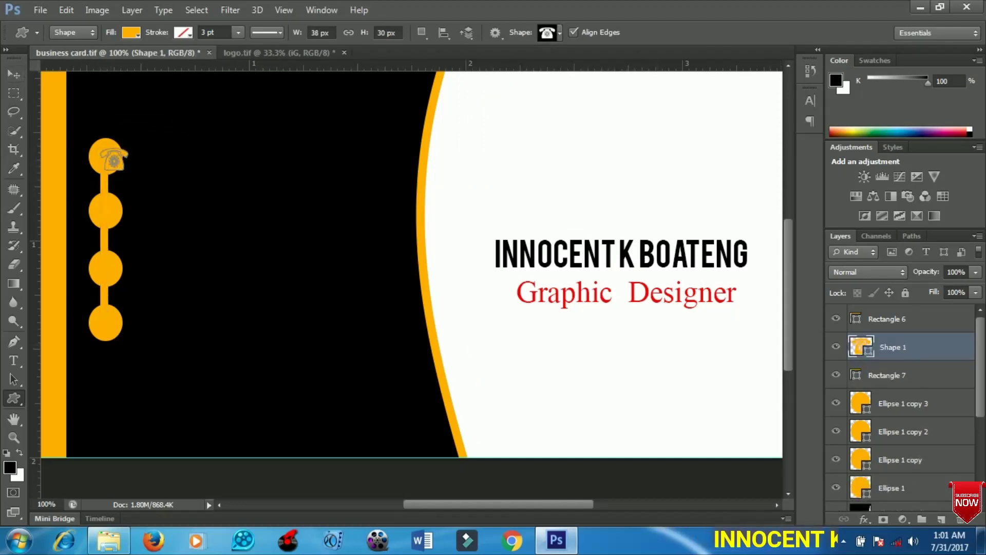
# - Give the telephone a black fill and centre it in the top circle
pyautogui.doubleClick(860, 346)
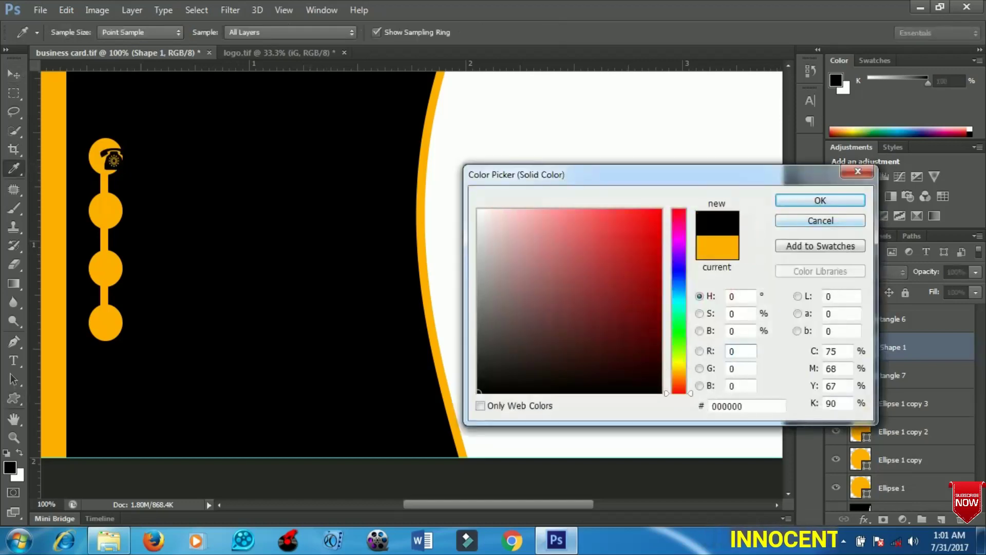
pyautogui.press('Return')
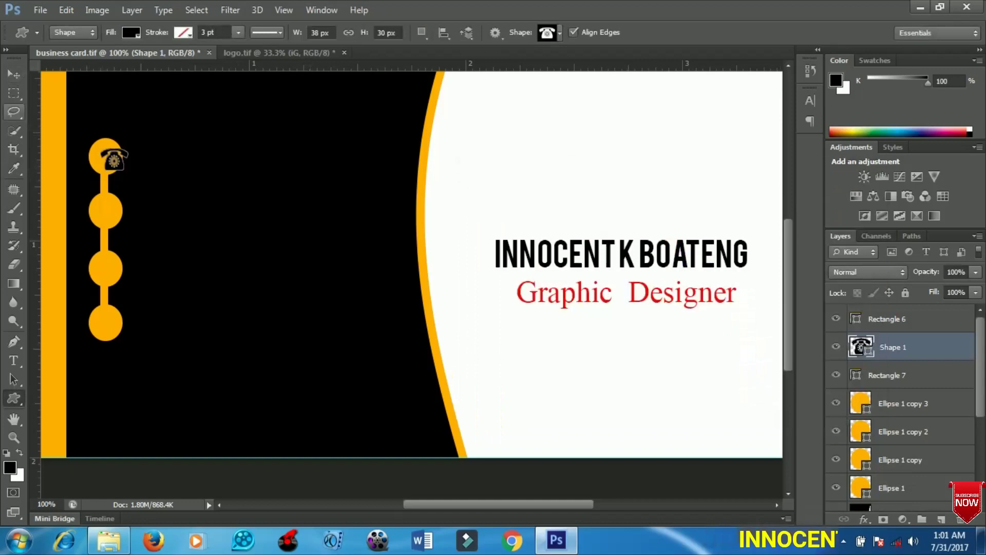
pyautogui.click(14, 75)
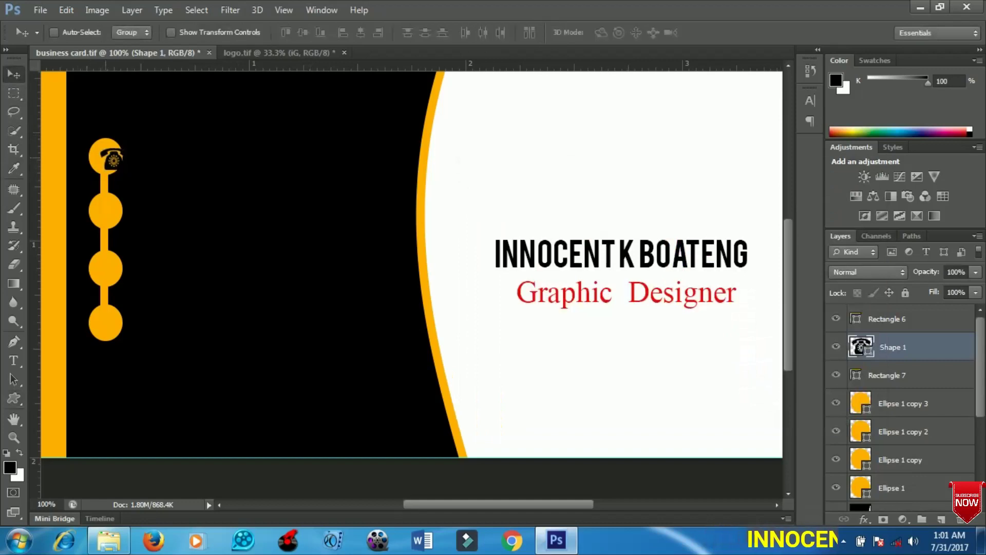
pyautogui.moveTo(113, 160); pyautogui.dragTo(107, 157)
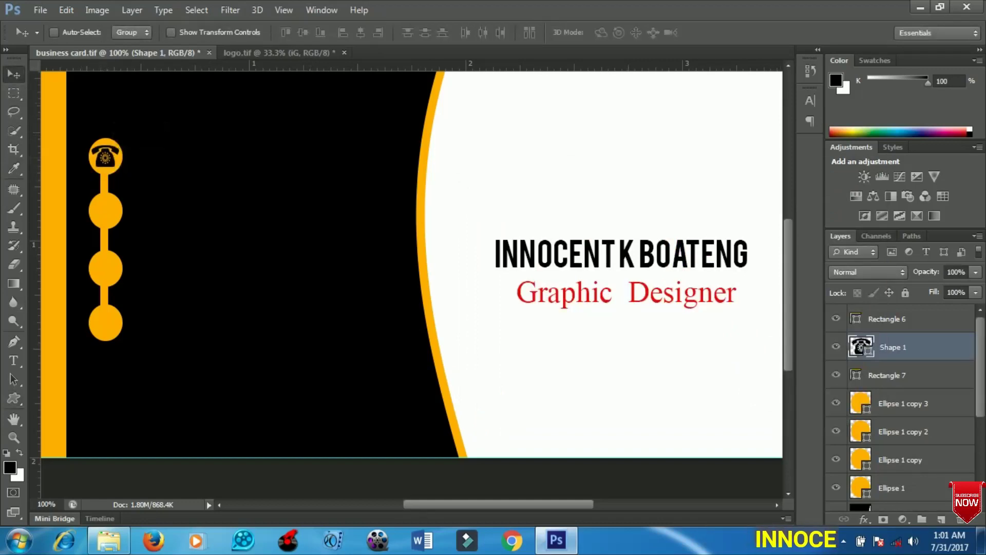
# - Draw an envelope custom shape inside the second yellow circle
pyautogui.click(14, 398)
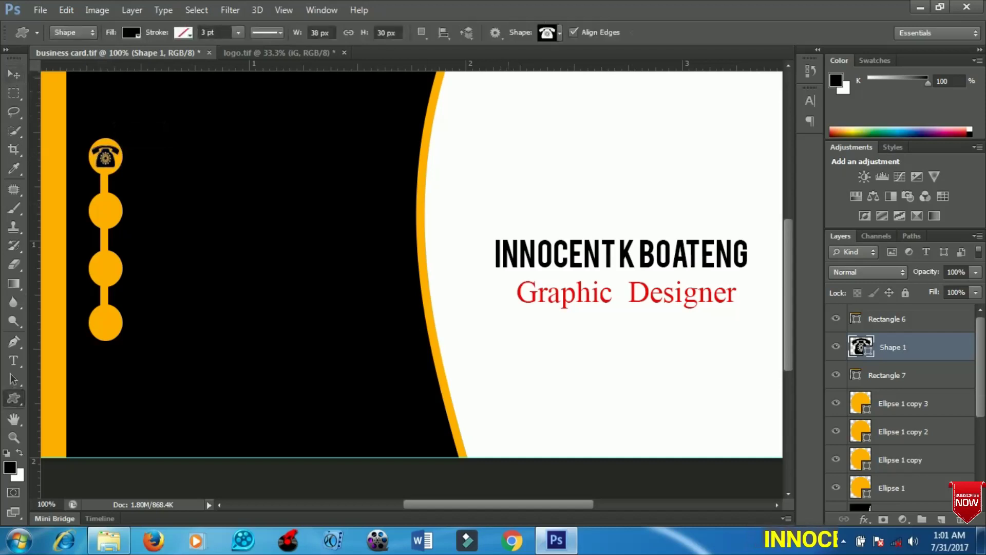
pyautogui.click(559, 33)
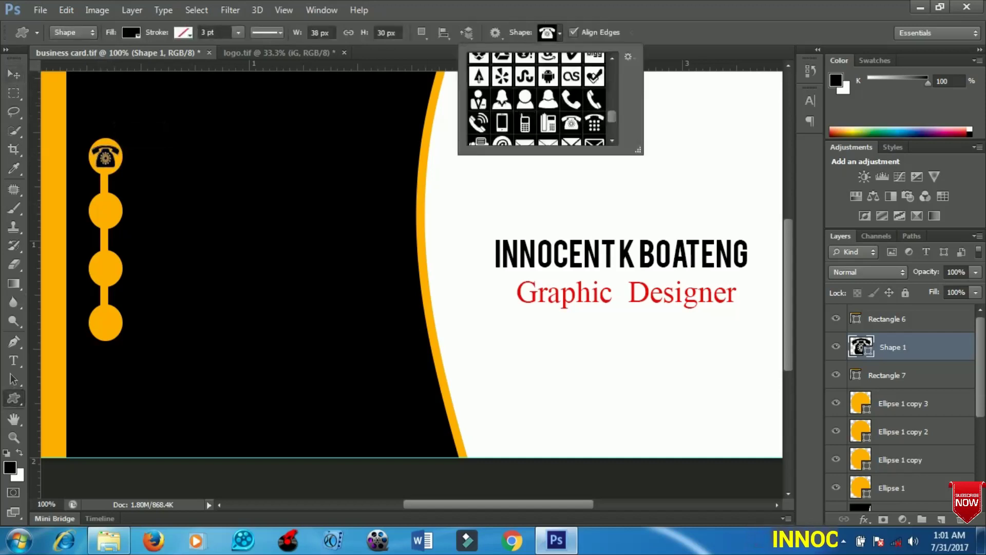
pyautogui.scroll(-2, 536, 98)
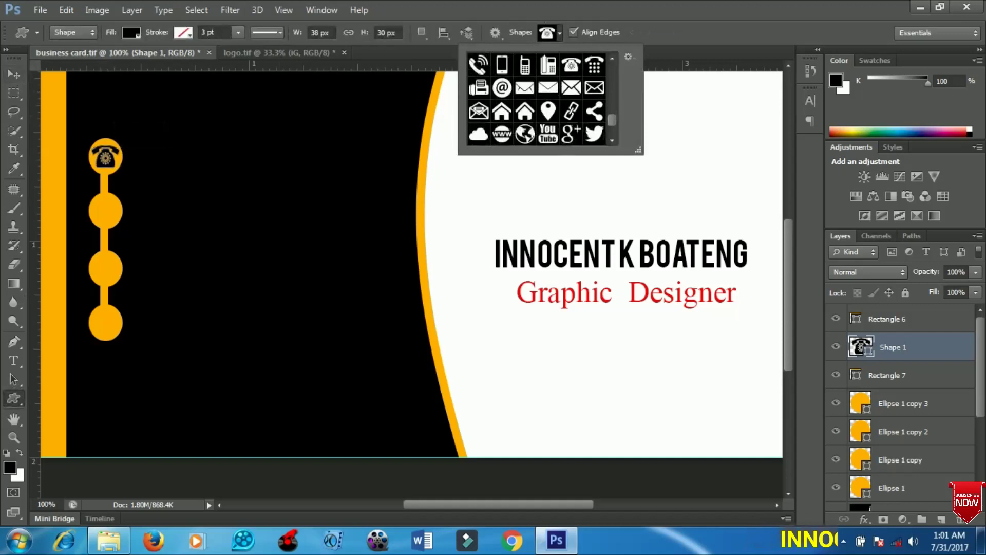
pyautogui.click(571, 87)
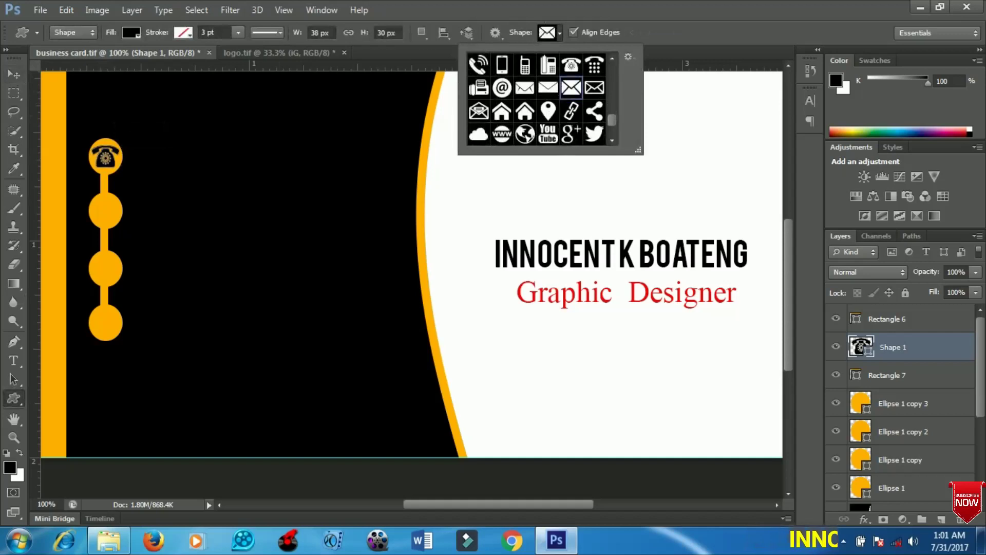
pyautogui.press('Return')
pyautogui.moveTo(95, 199); pyautogui.dragTo(117, 219)
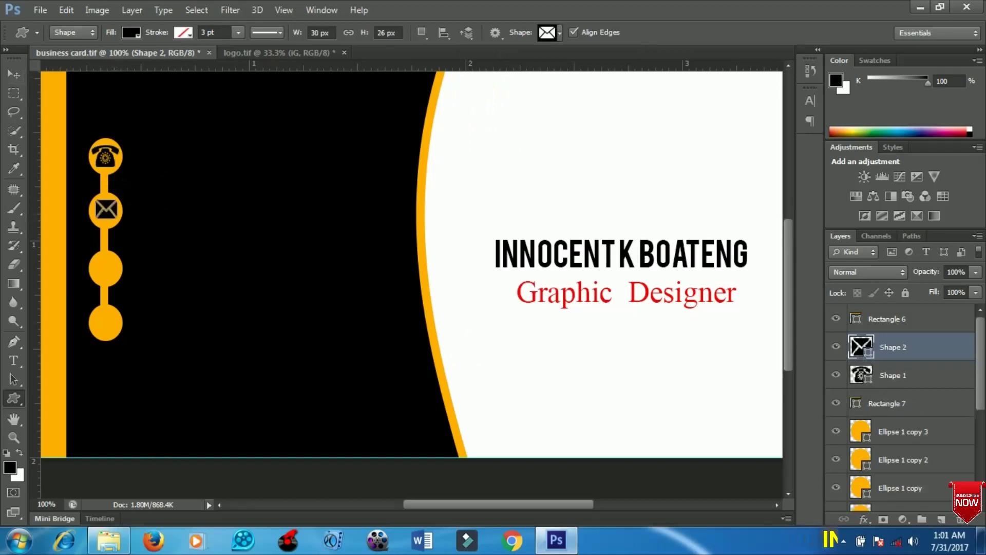
# - Draw a Facebook f shape in the third circle and nudge it left to centre
pyautogui.click(560, 32)
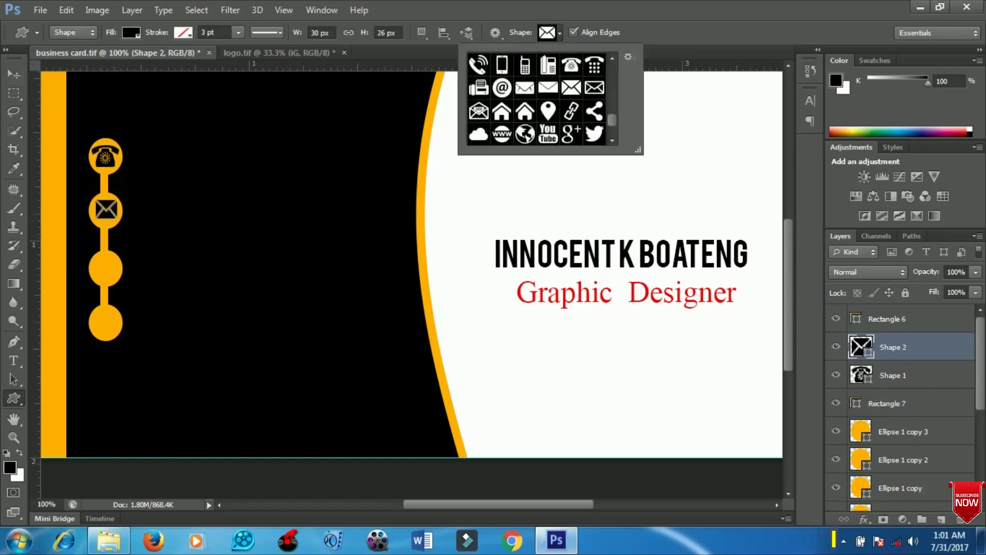
pyautogui.scroll(-2, 536, 97)
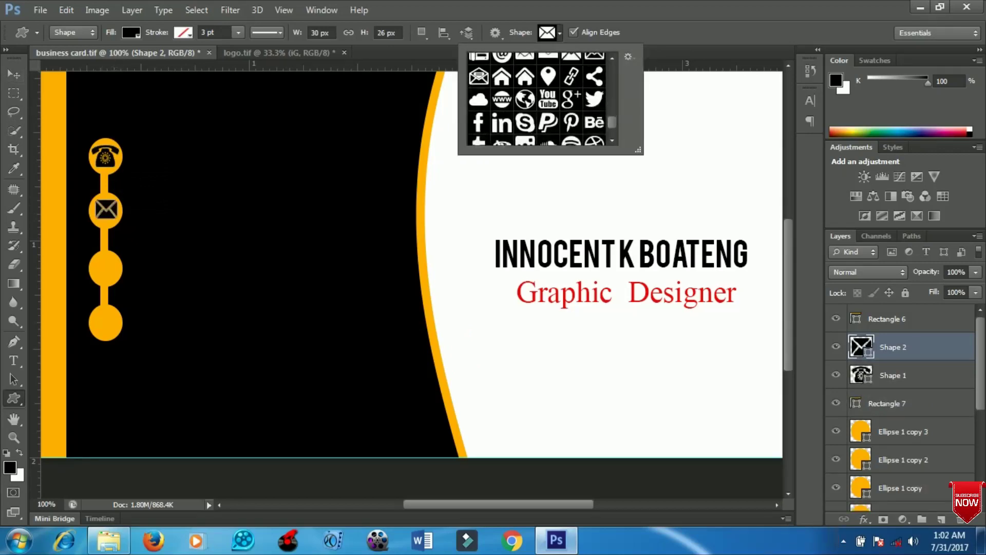
pyautogui.click(478, 123)
pyautogui.press('Return')
pyautogui.moveTo(101, 257); pyautogui.dragTo(114, 277)
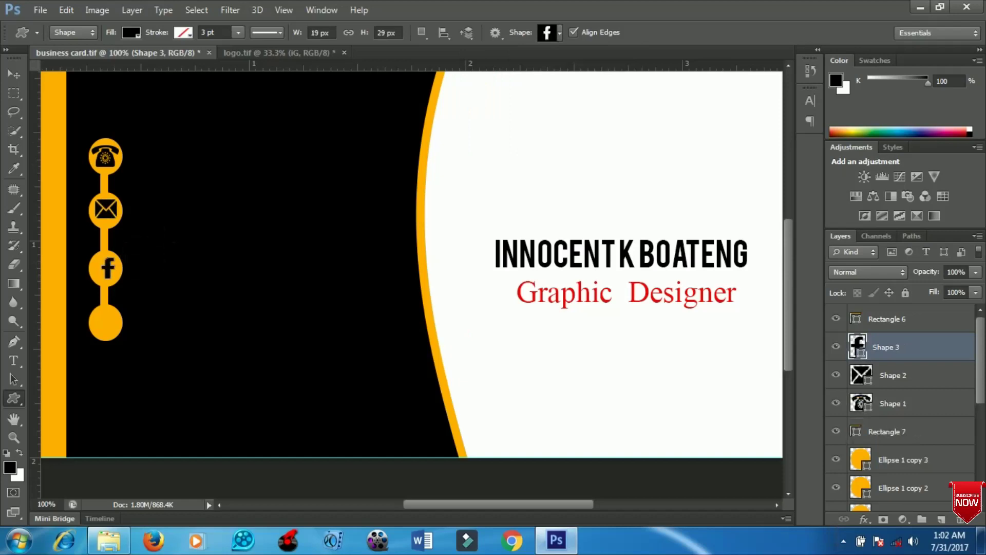
pyautogui.click(14, 75)
pyautogui.press('Left')
pyautogui.press('Left')
pyautogui.press('Left')
pyautogui.press('Left')
pyautogui.press('Left')
pyautogui.press('Left')
pyautogui.press('Left')
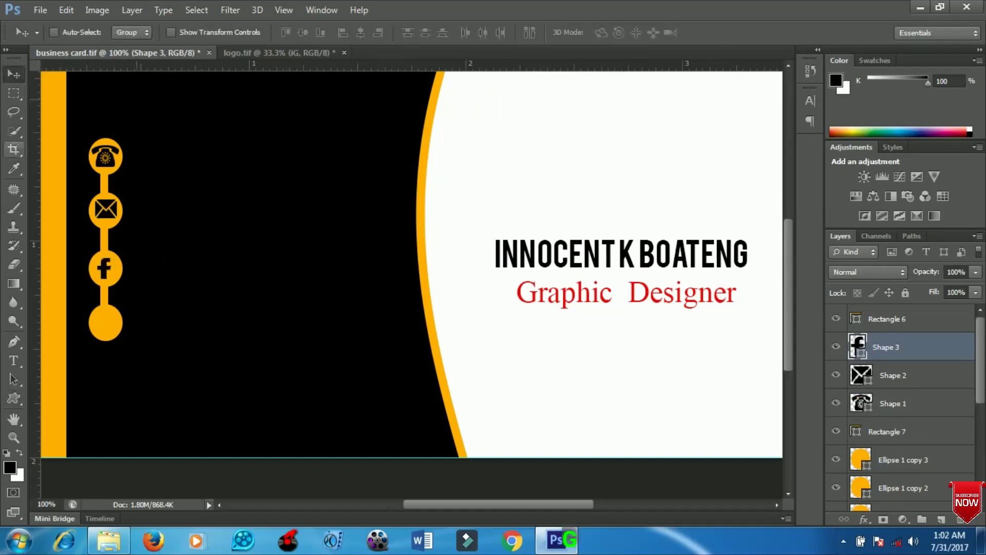
# - Draw a YouTube shape in the fourth circle and nudge it up slightly
pyautogui.press('u')
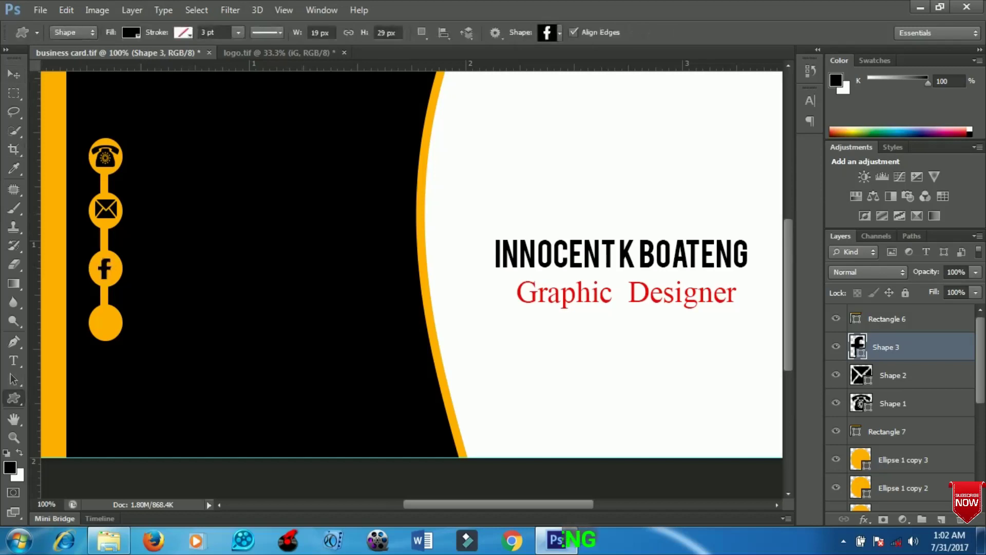
pyautogui.click(559, 33)
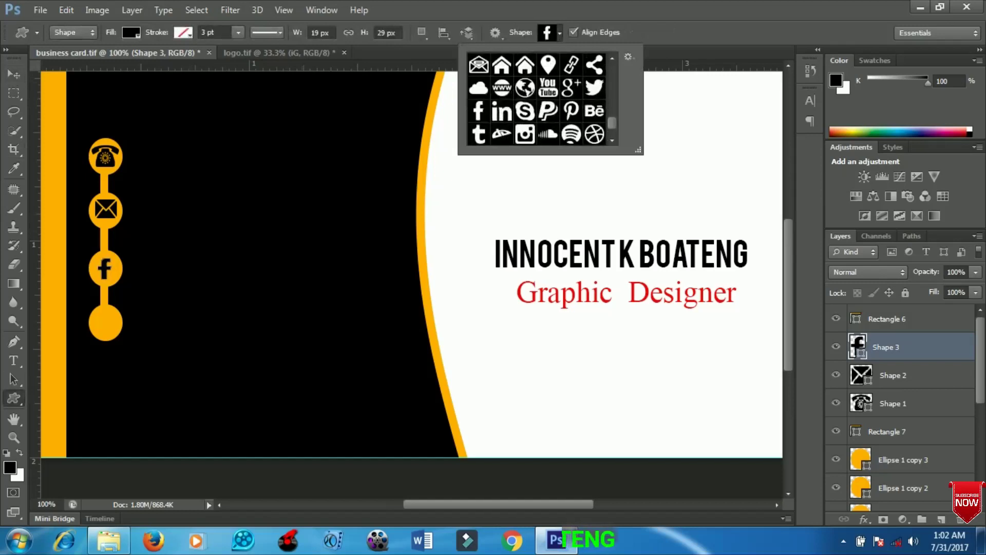
pyautogui.click(548, 99)
pyautogui.moveTo(97, 314); pyautogui.dragTo(112, 329)
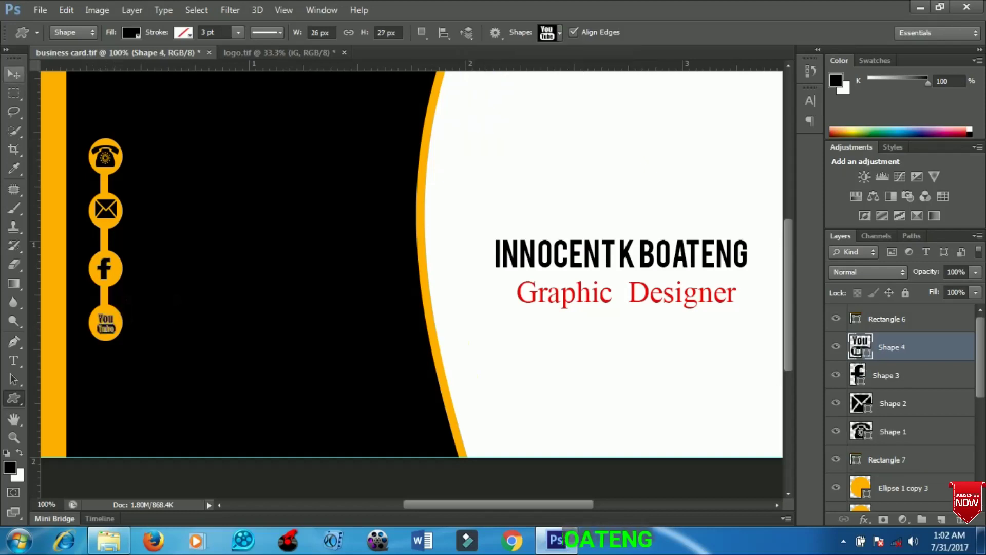
pyautogui.click(13, 75)
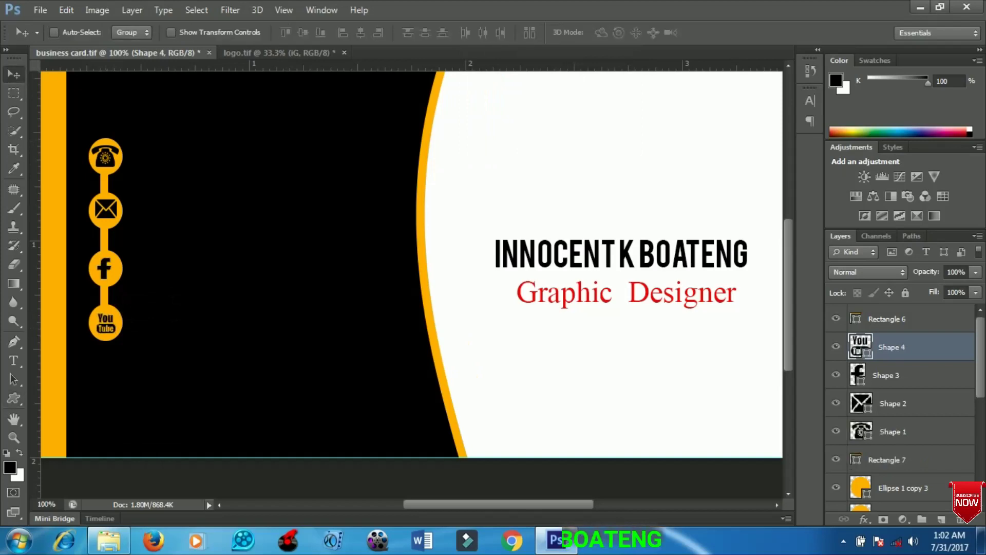
pyautogui.press('Up')
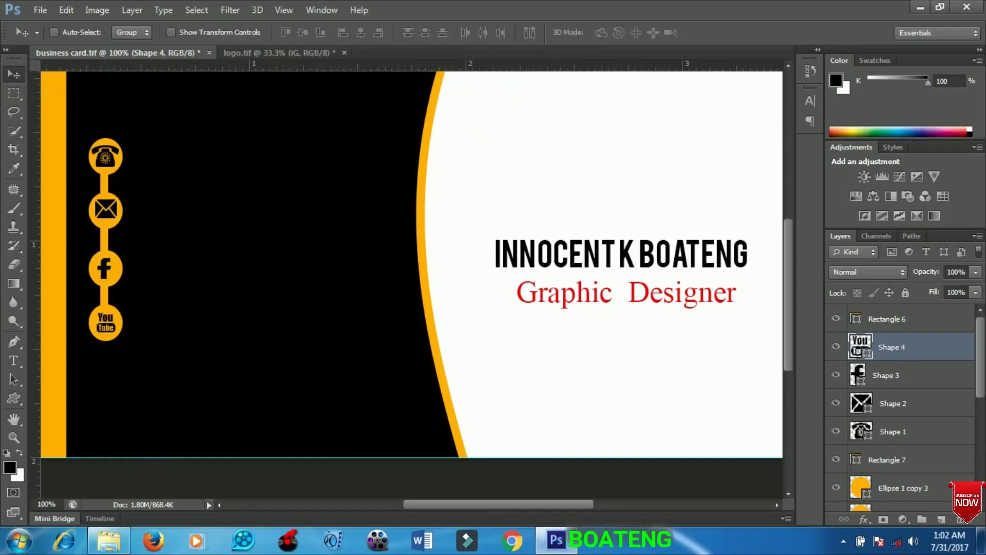
# - Start a text line by the top icon in white Tw Cen MT Condensed
pyautogui.click(14, 360)
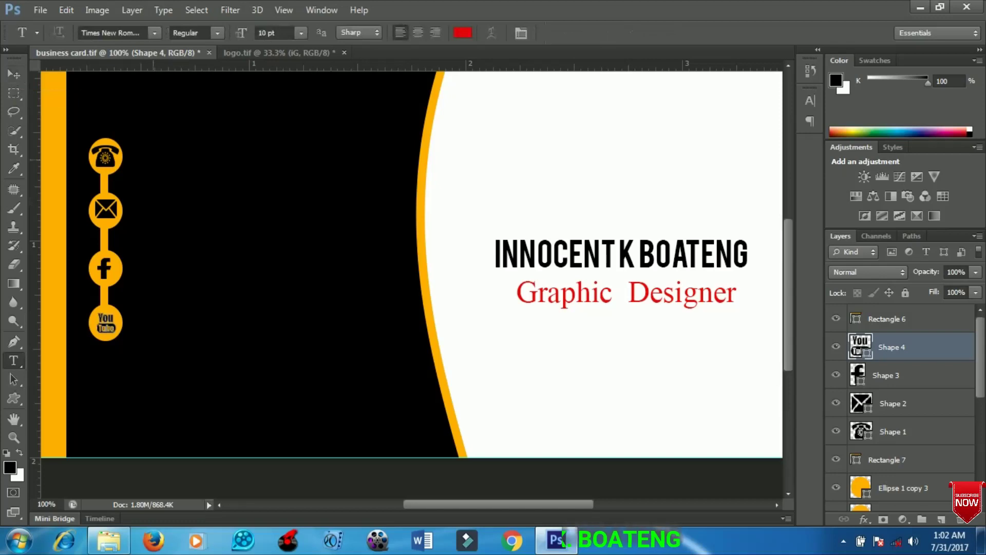
pyautogui.click(152, 148)
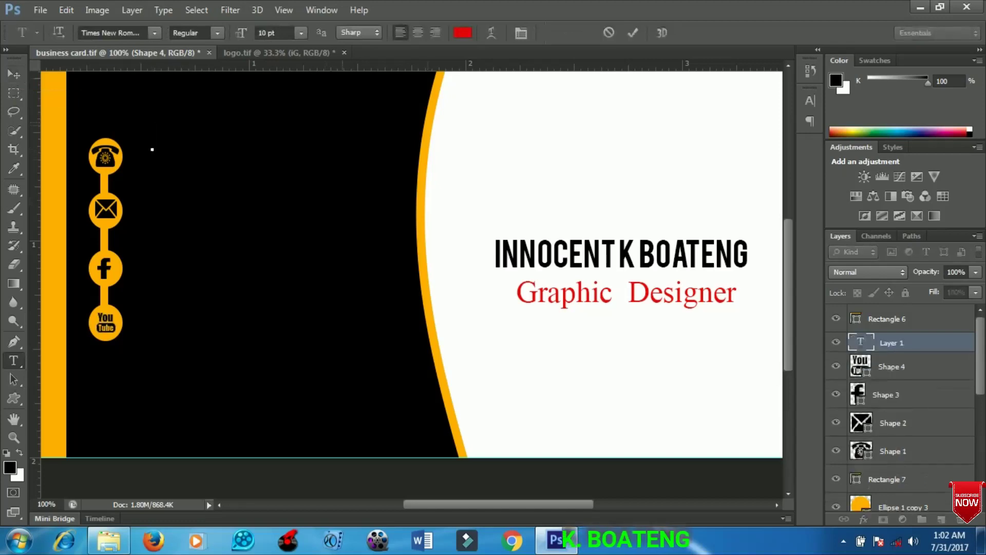
pyautogui.click(462, 33)
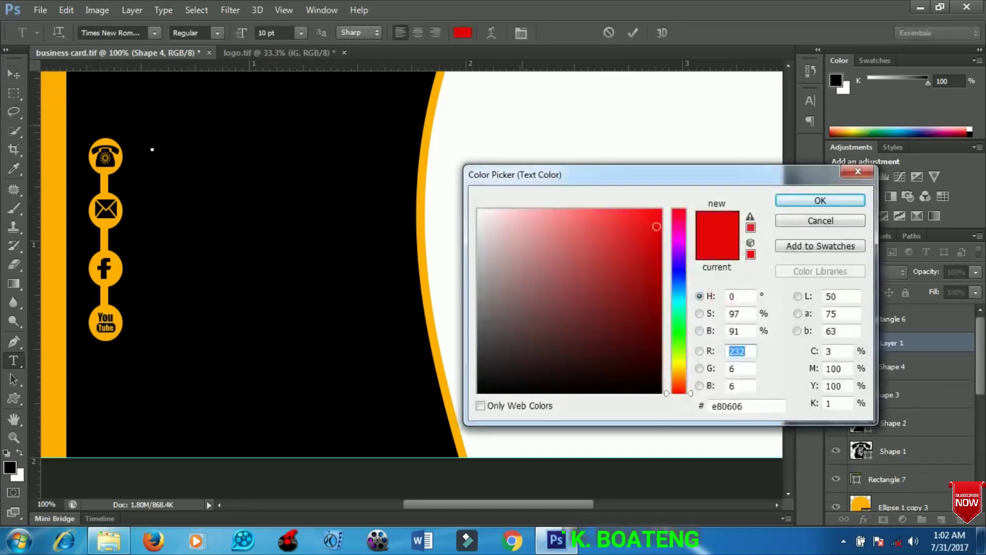
pyautogui.click(479, 211)
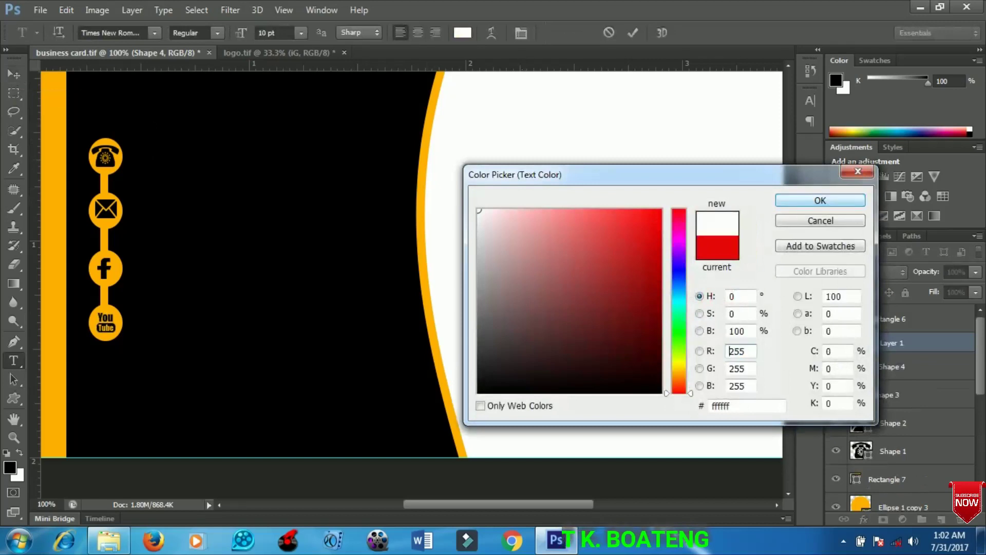
pyautogui.press('Return')
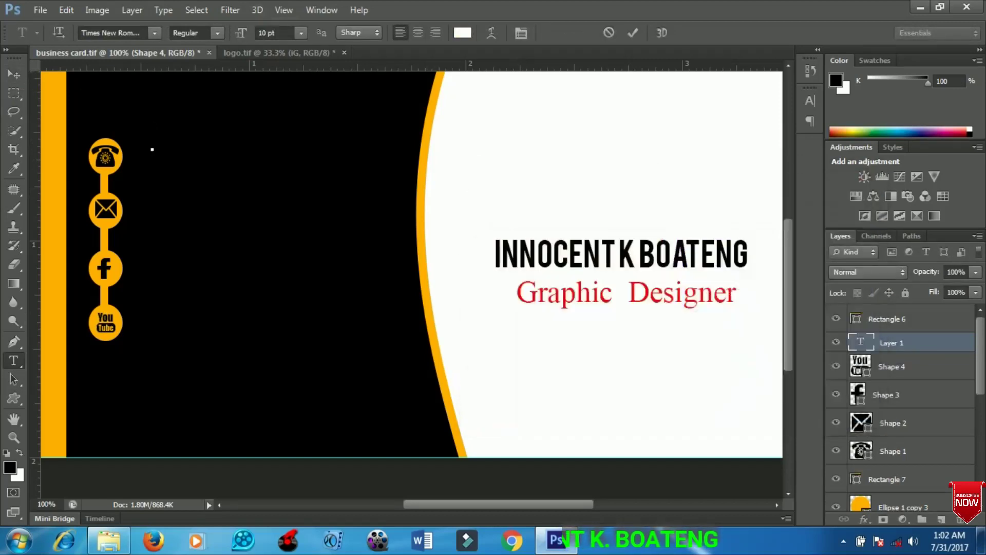
pyautogui.write('Tw Cen MT')
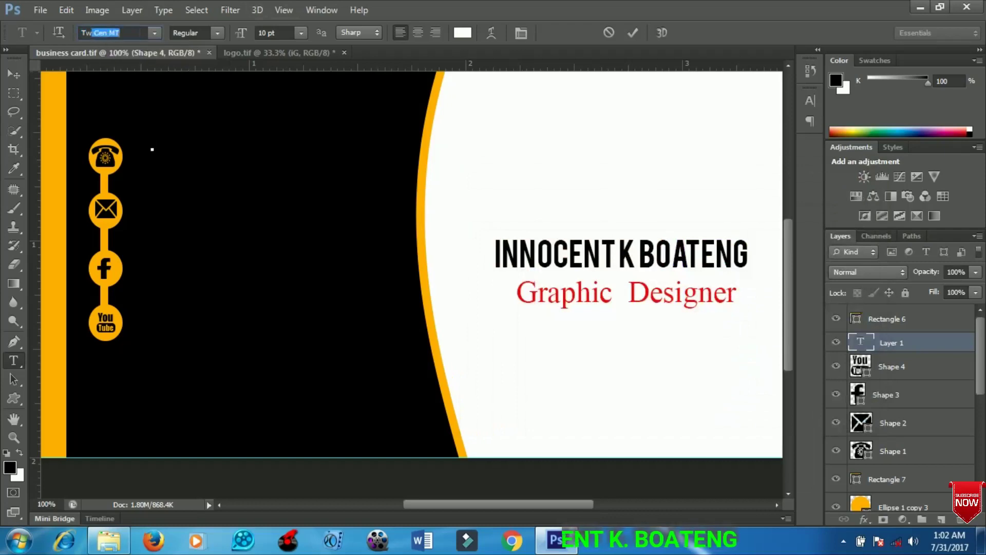
pyautogui.press('Down')
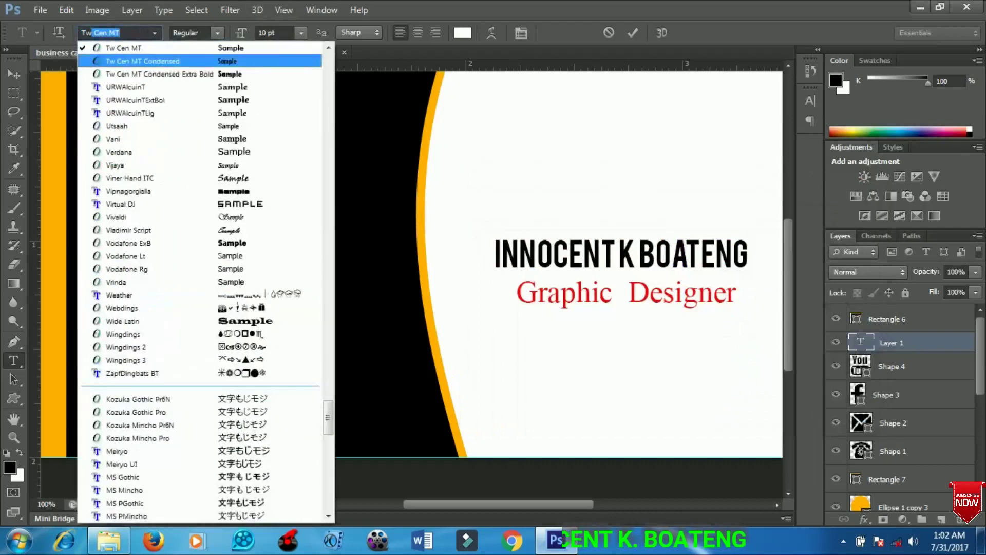
pyautogui.press('Return')
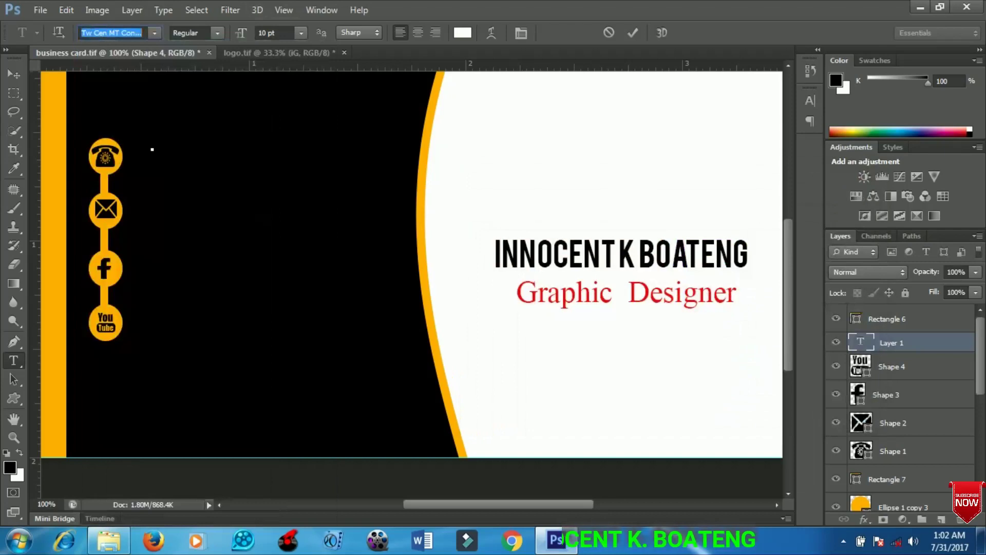
pyautogui.press('Return')
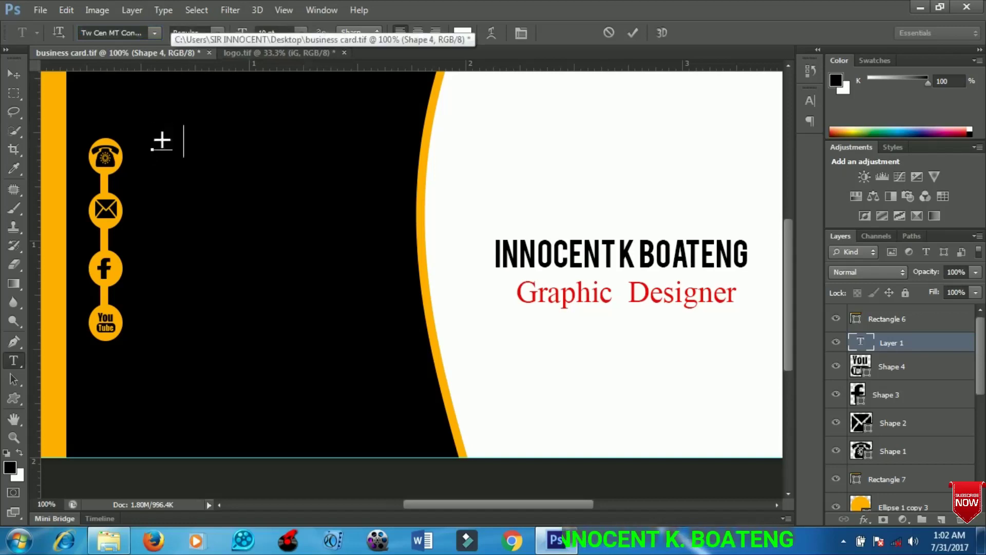
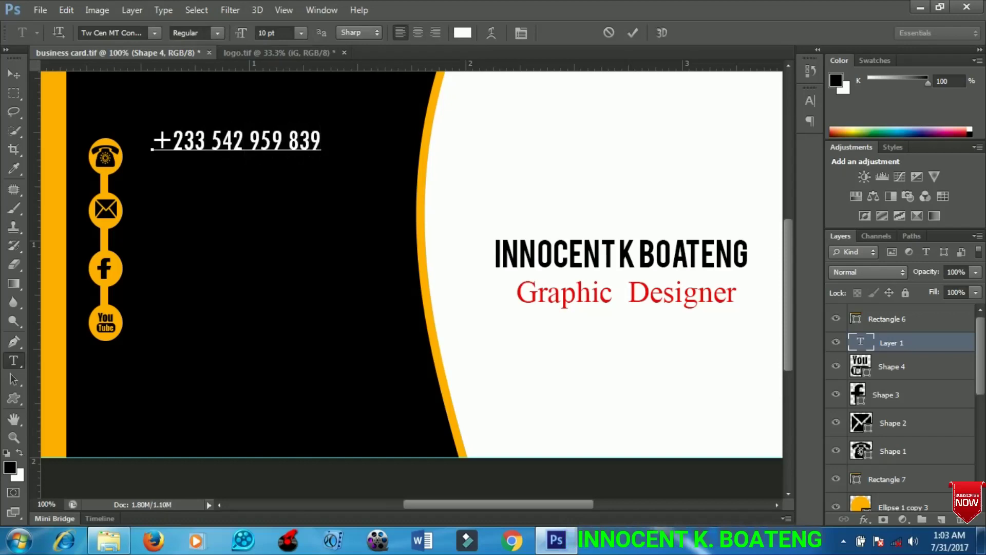
# - Position the phone number beside the telephone and duplicate it down beside the envelope
pyautogui.click(14, 74)
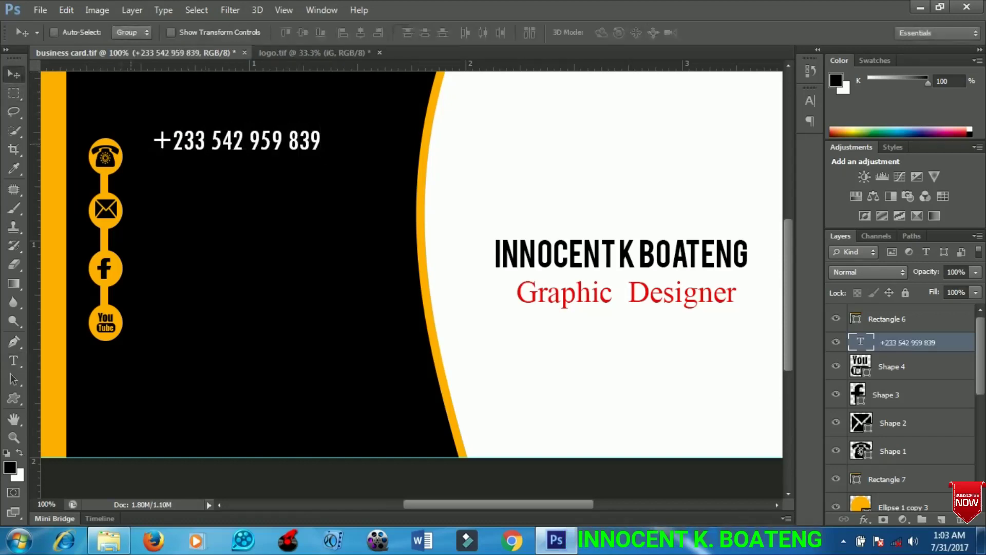
pyautogui.moveTo(217, 140); pyautogui.dragTo(193, 156)
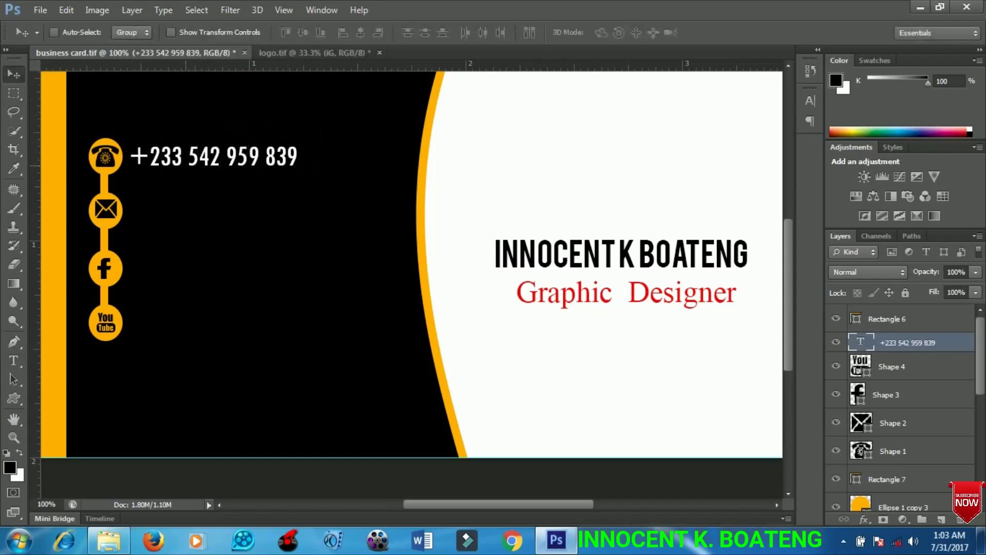
pyautogui.hotkey('ctrl', 'j')
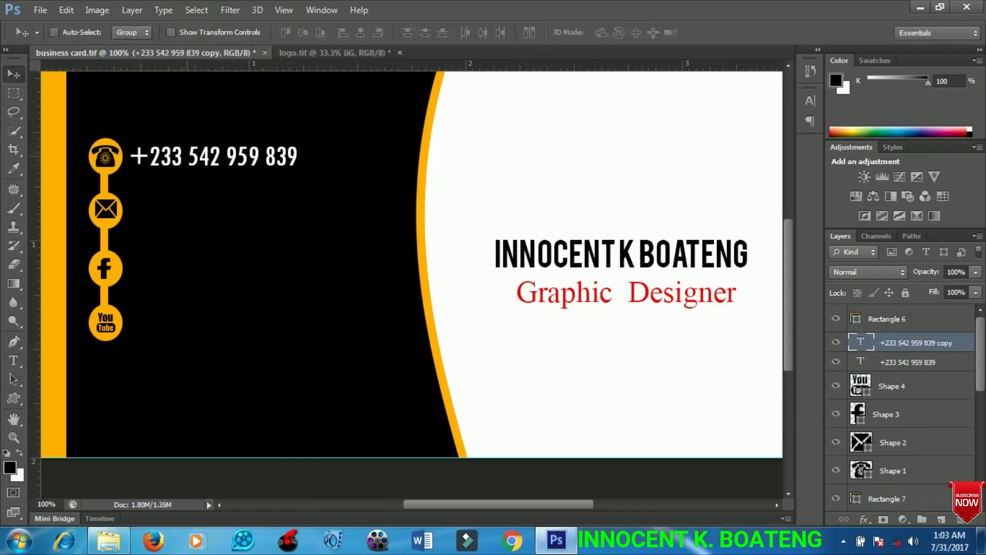
pyautogui.moveTo(192, 156); pyautogui.dragTo(192, 210)
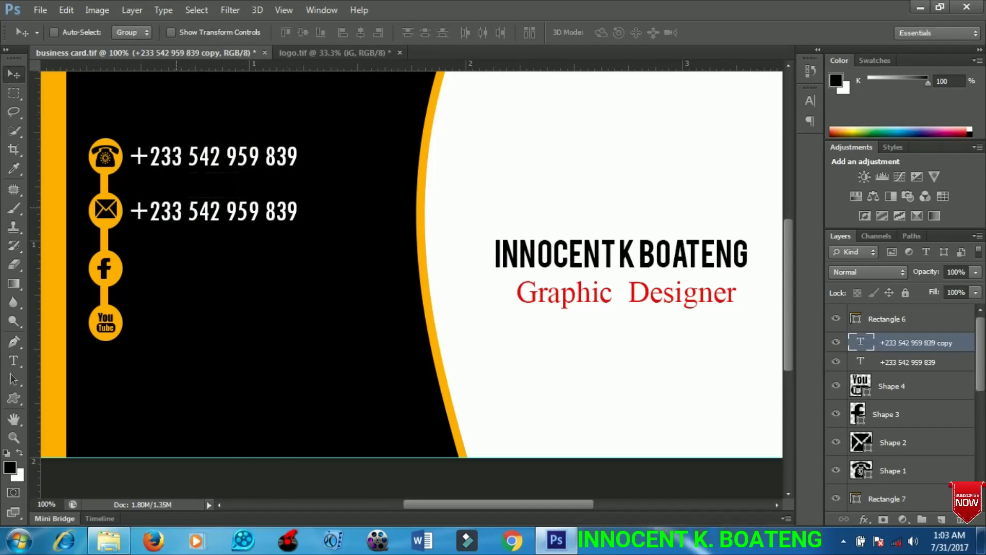
# - Replace the copied line's text with the owner's e-mail address and commit it
pyautogui.press('t')
pyautogui.click(128, 220)
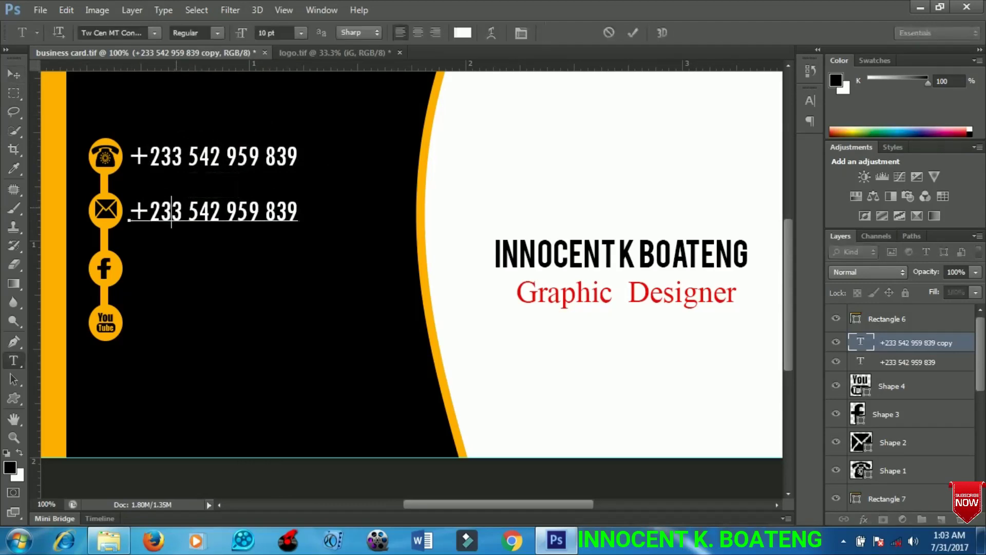
pyautogui.hotkey('ctrl', 'a')
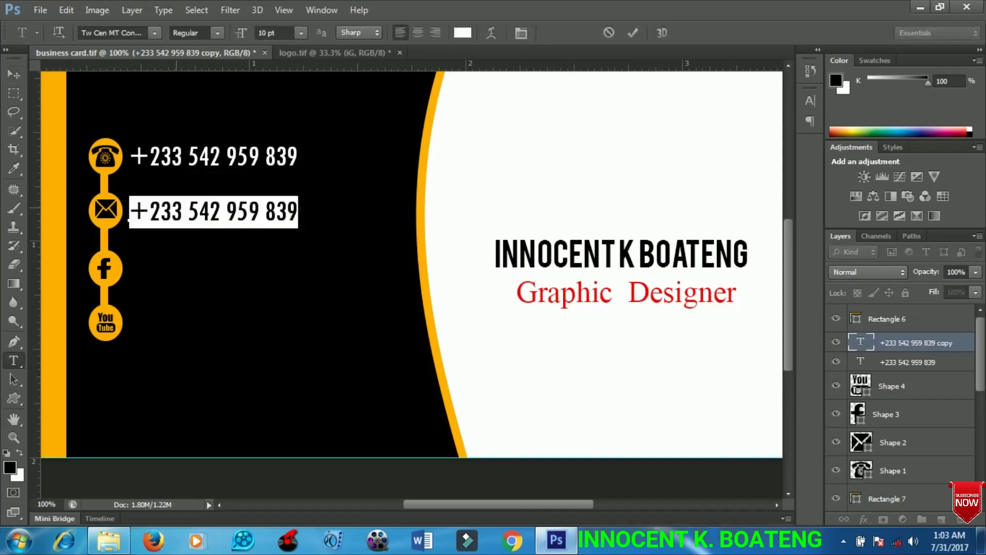
pyautogui.press('Left')
pyautogui.press('Right')
pyautogui.press('Right')
pyautogui.press('Right')
pyautogui.press('Right')
pyautogui.press('Right')
pyautogui.press('Right')
pyautogui.press('Right')
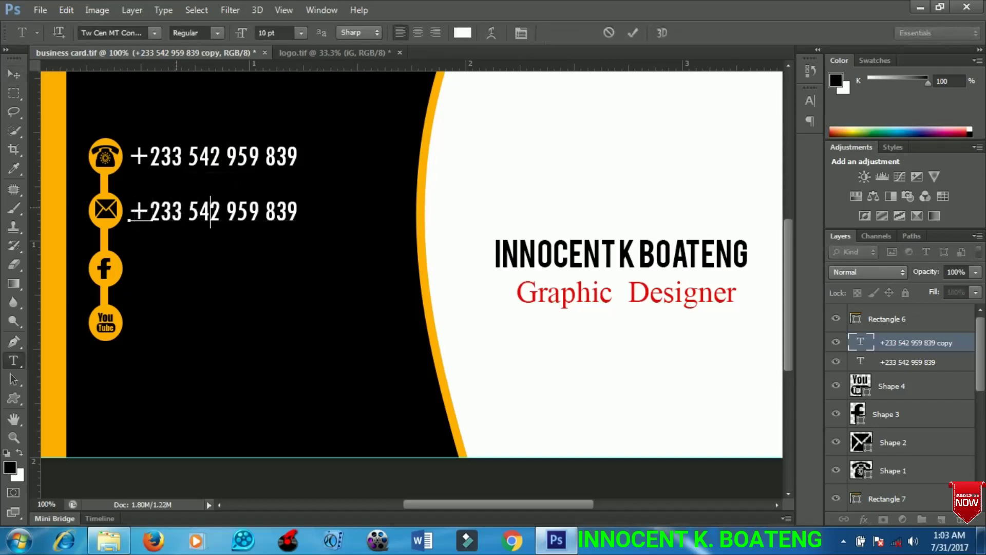
pyautogui.hotkey('ctrl', 'a')
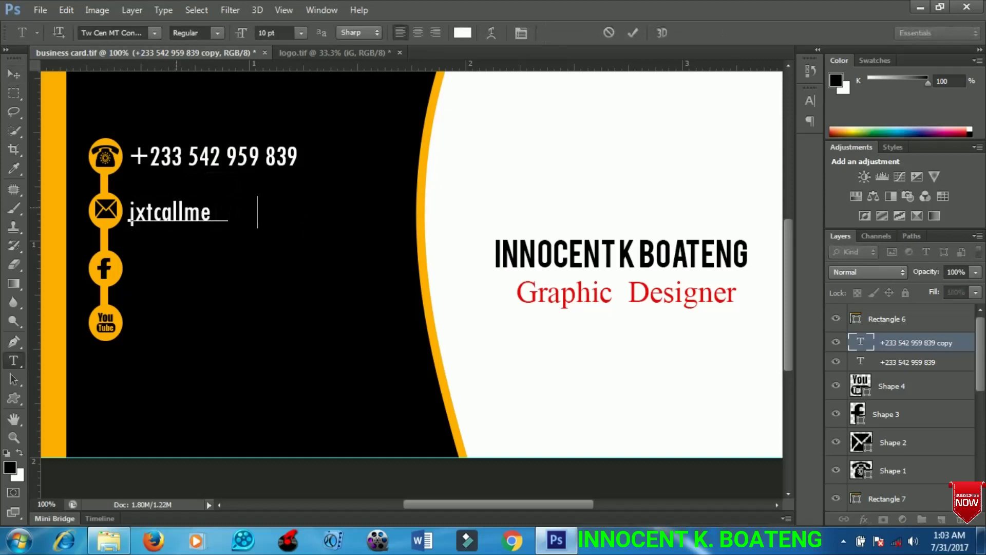
pyautogui.press('BackSpace')
pyautogui.press('BackSpace')
pyautogui.press('BackSpace')
pyautogui.press('BackSpace')
pyautogui.press('BackSpace')
pyautogui.press('BackSpace')
pyautogui.press('BackSpace')
pyautogui.press('BackSpace')
pyautogui.press('BackSpace')
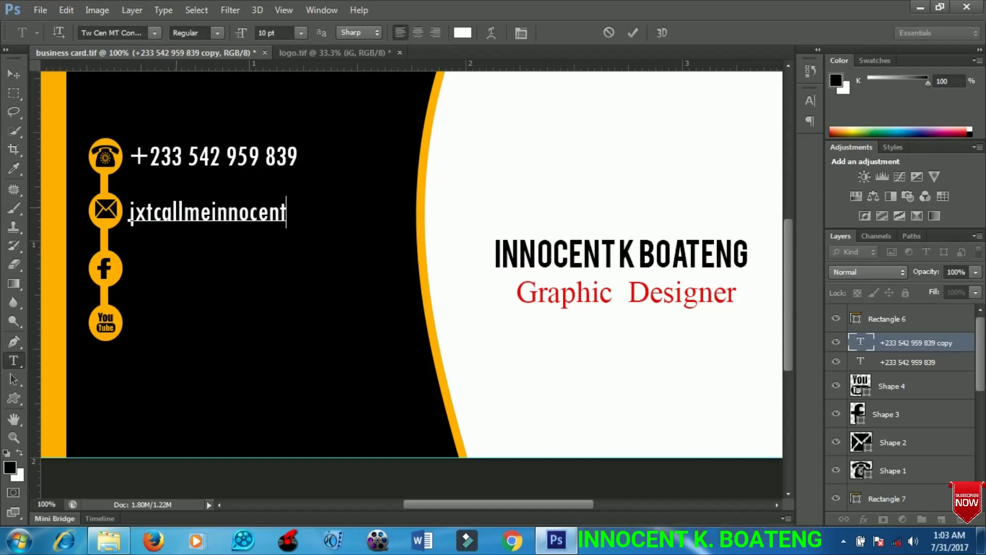
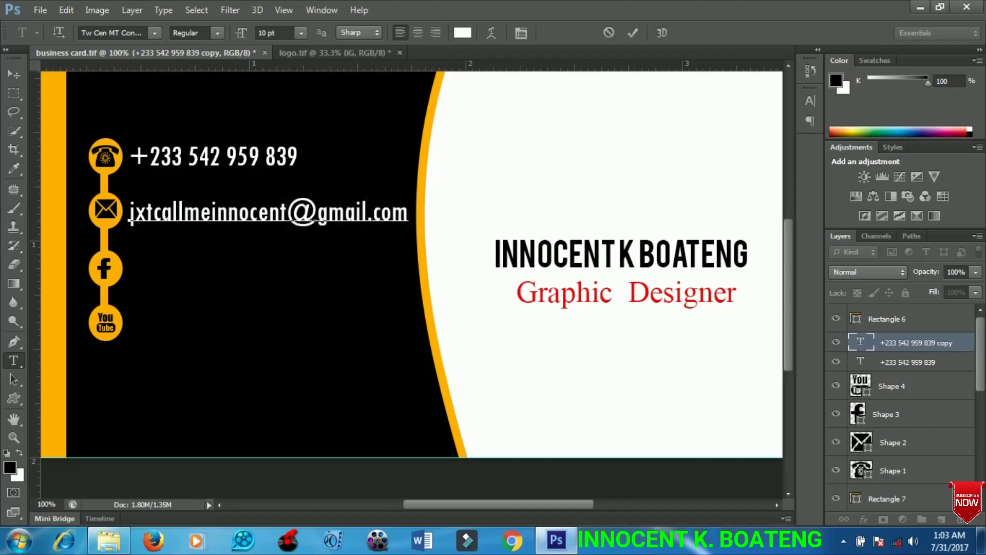
pyautogui.click(14, 74)
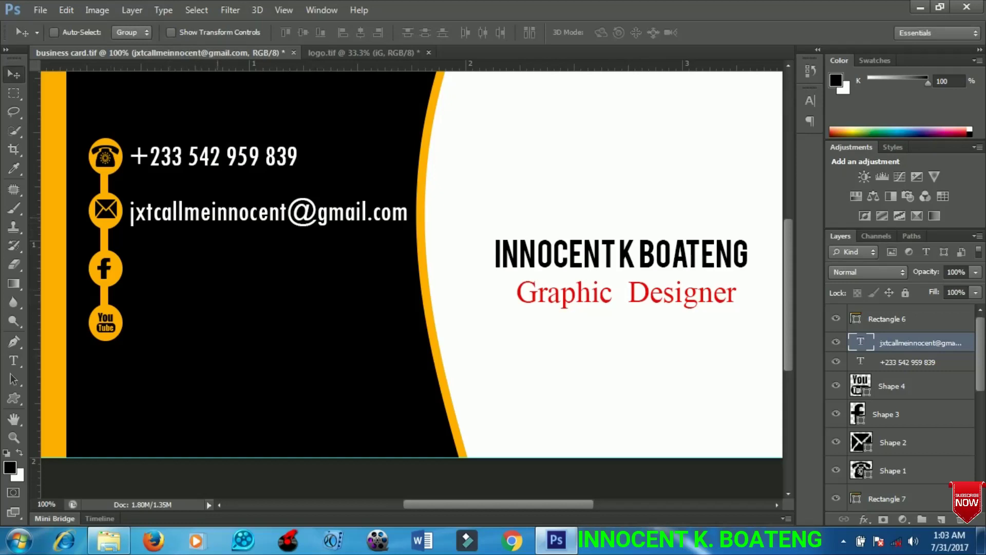
# - Duplicate the e-mail line beside the Facebook icon and retype it as the owner's full name
pyautogui.hotkey('ctrl', 'j')
pyautogui.moveTo(224, 178); pyautogui.dragTo(223, 231)
pyautogui.press('t')
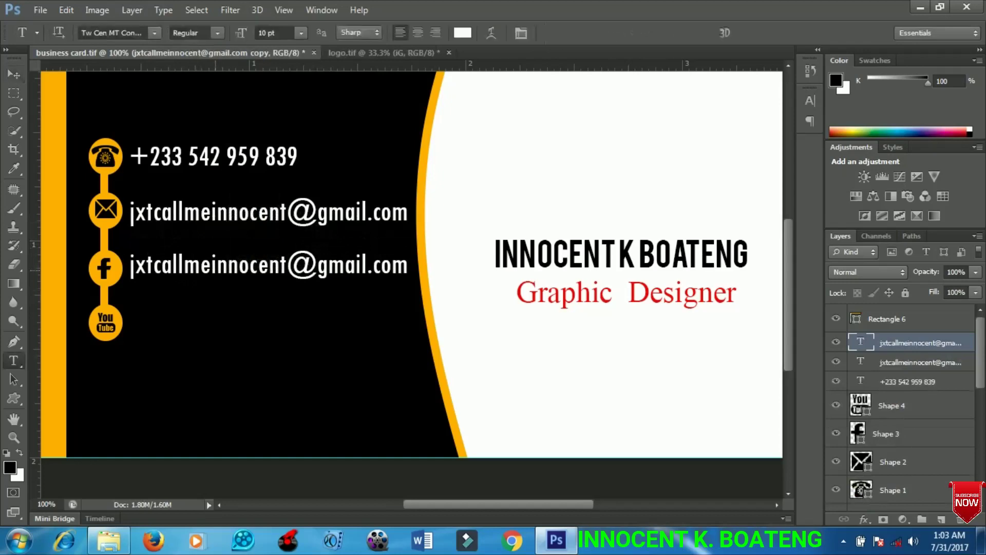
pyautogui.click(129, 267)
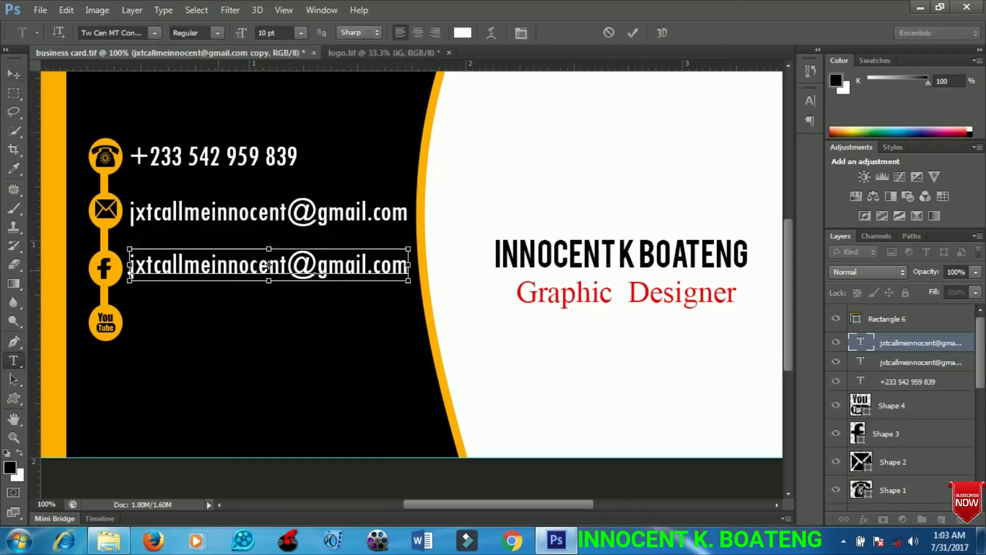
pyautogui.hotkey('ctrl', 'a')
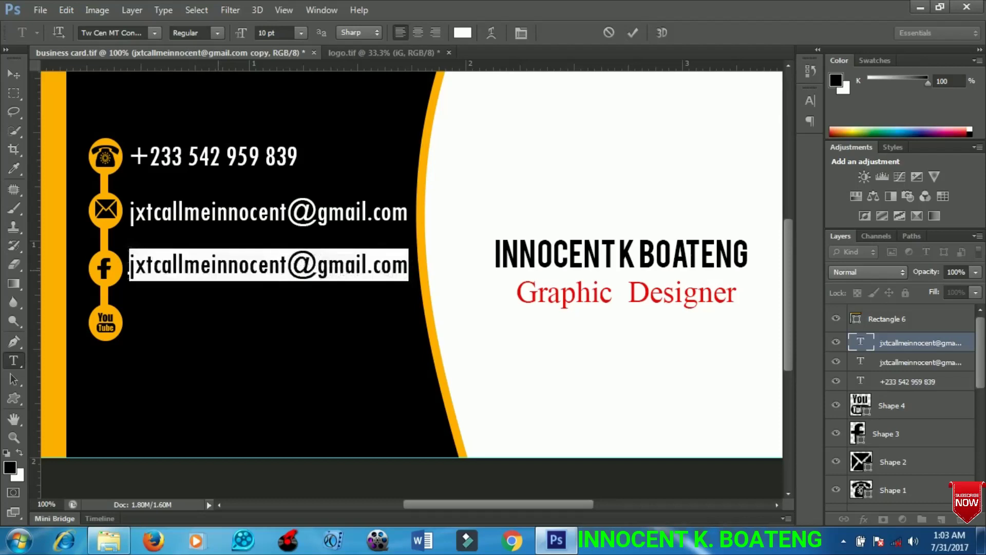
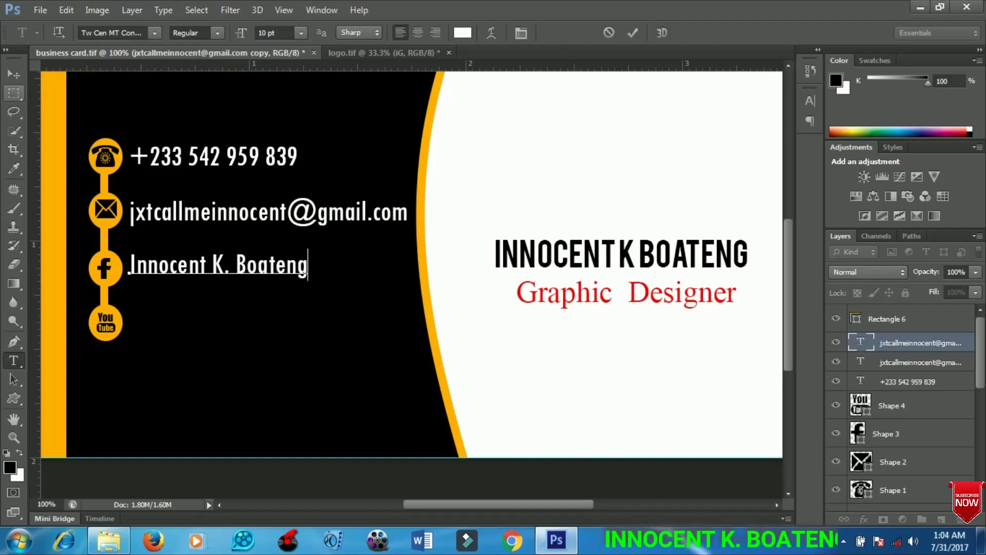
pyautogui.click(14, 75)
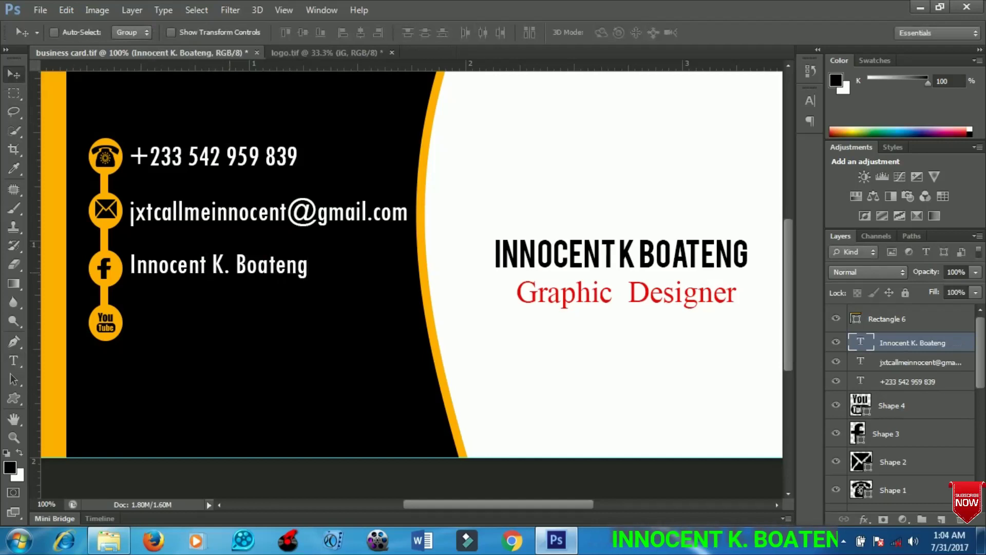
# - Duplicate the name line down beside the YouTube icon, then zoom out
pyautogui.hotkey('ctrl', 'j')
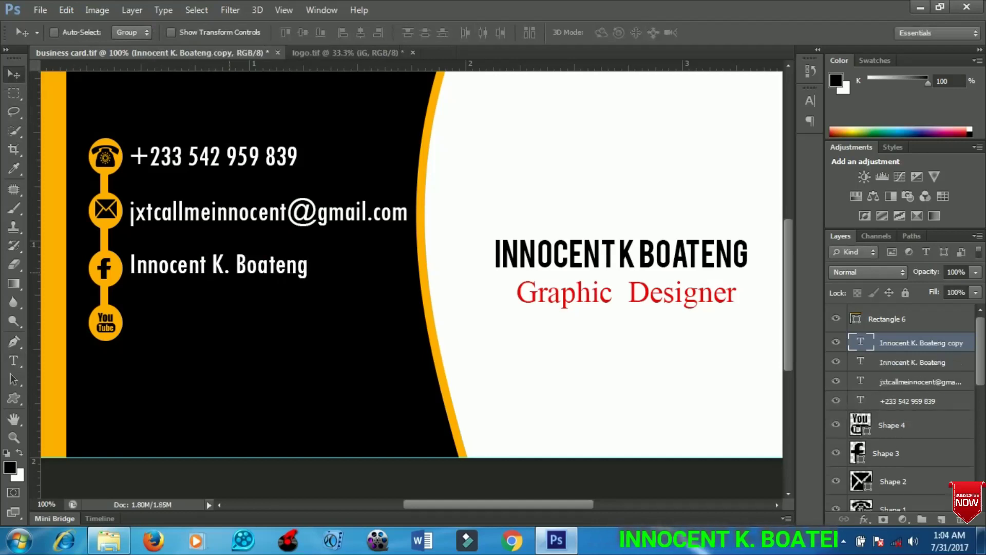
pyautogui.moveTo(228, 228); pyautogui.dragTo(228, 286)
pyautogui.hotkey('ctrl', '-')
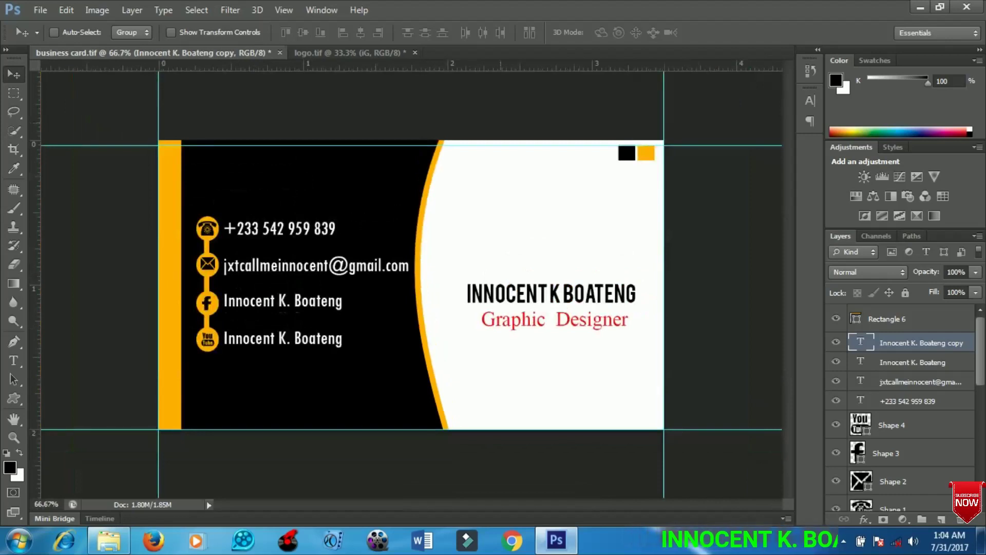
# - Bring the iG logo from logo.tif onto the card, scale it to about 57%, nudge right
pyautogui.hotkey('ctrl', 'Tab')
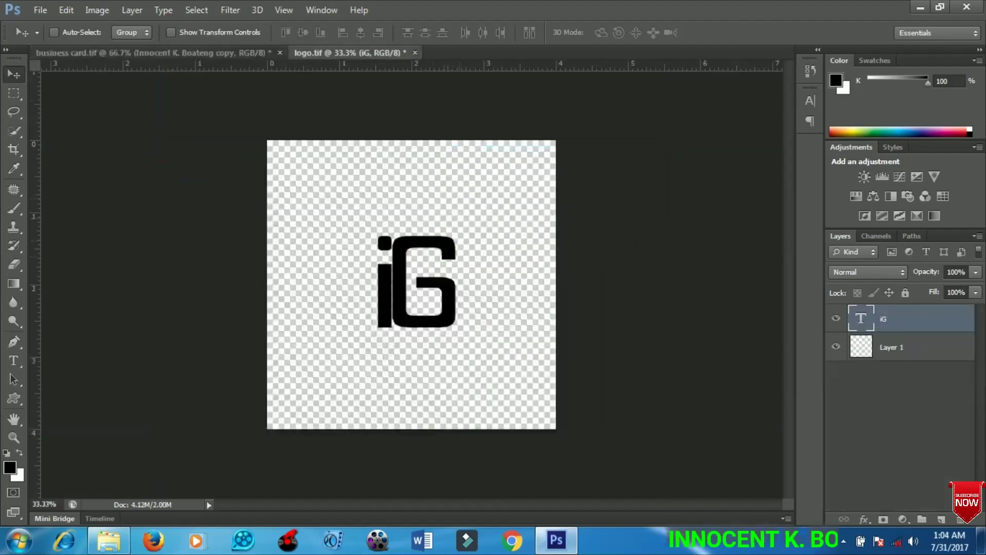
pyautogui.moveTo(416, 282); pyautogui.dragTo(247, 87)
pyautogui.hotkey('ctrl', 'Tab')
pyautogui.moveTo(154, 53); pyautogui.dragTo(535, 239)
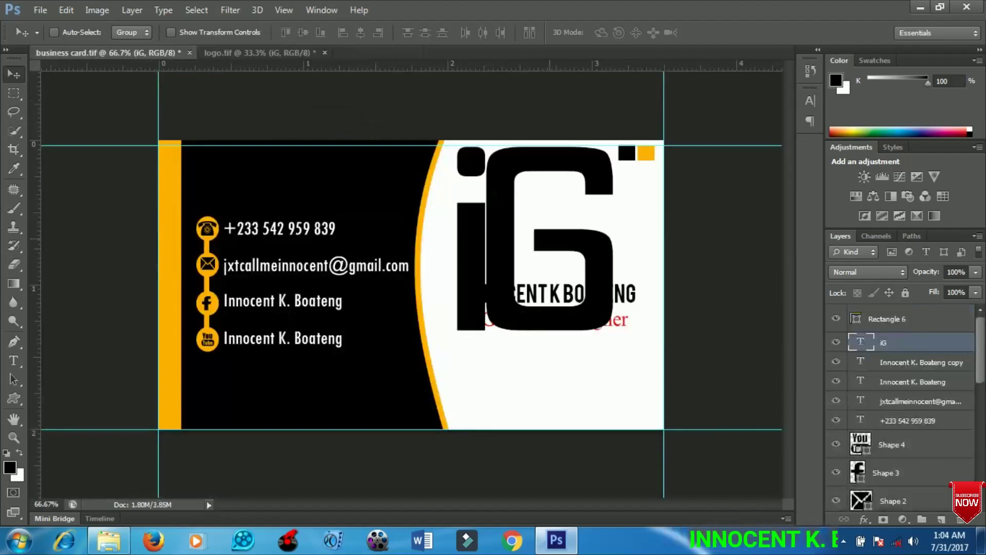
pyautogui.hotkey('ctrl', 't')
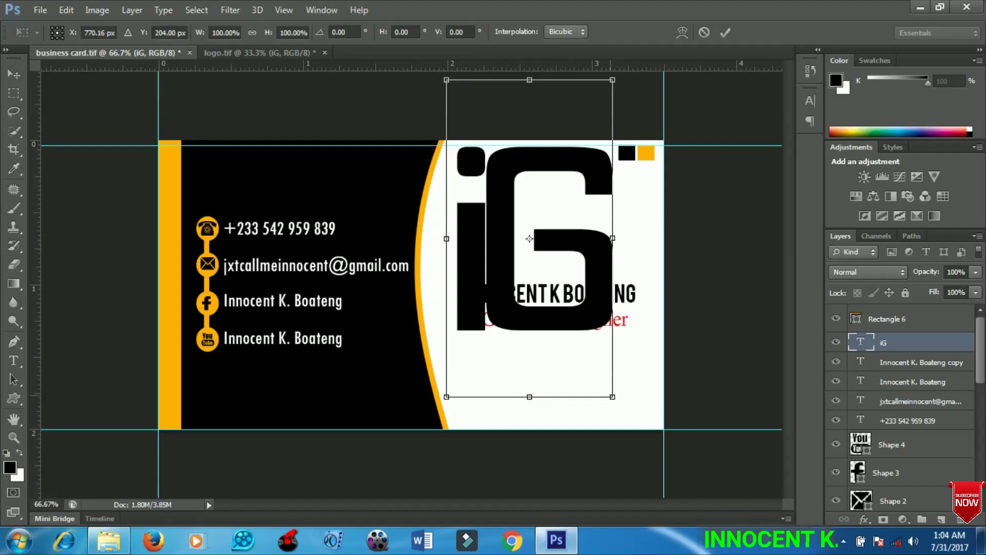
pyautogui.moveTo(612, 396); pyautogui.dragTo(568, 310)
pyautogui.press('Return')
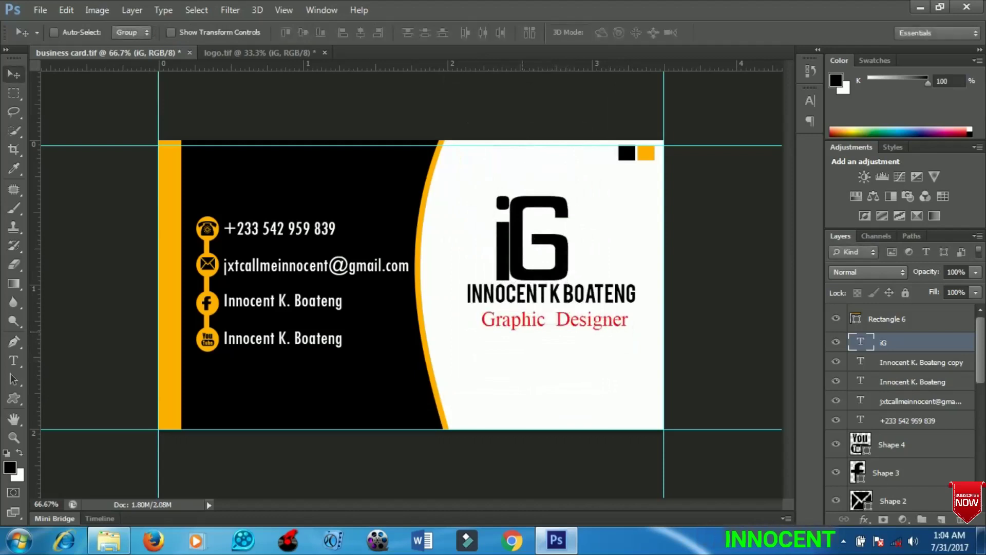
pyautogui.press('Right')
pyautogui.press('Right')
pyautogui.press('Right')
pyautogui.press('Right')
pyautogui.press('Right')
pyautogui.press('Right')
pyautogui.press('Right')
pyautogui.press('Right')
pyautogui.press('Right')
pyautogui.press('Right')
pyautogui.press('Right')
pyautogui.press('Right')
pyautogui.press('Right')
pyautogui.press('Right')
pyautogui.press('Right')
pyautogui.press('Right')
pyautogui.press('Right')
pyautogui.press('Right')
pyautogui.press('Right')
pyautogui.press('Right')
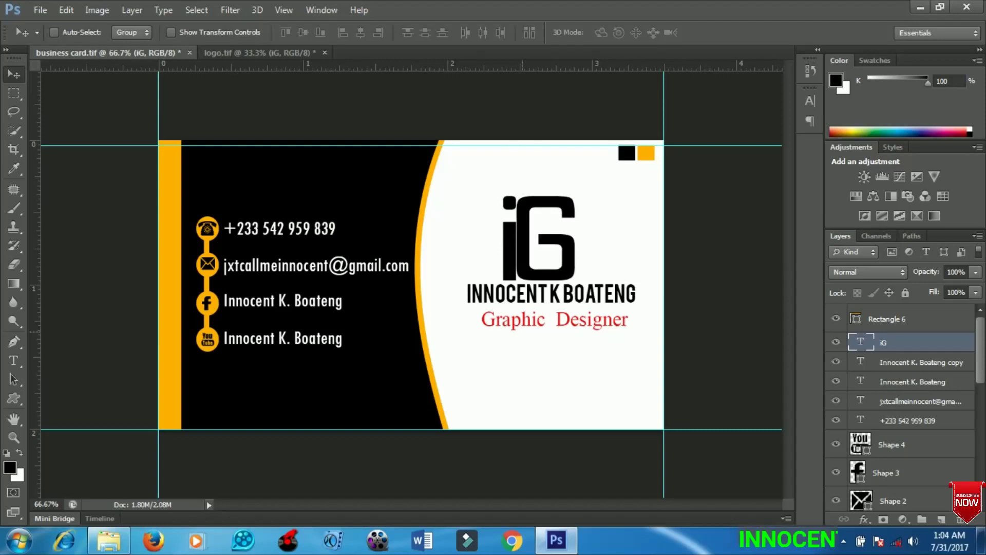
# - Nudge the iG logo two pixels up and one right above the name
pyautogui.press('Up')
pyautogui.press('Up')
pyautogui.press('Up')
pyautogui.press('Up')
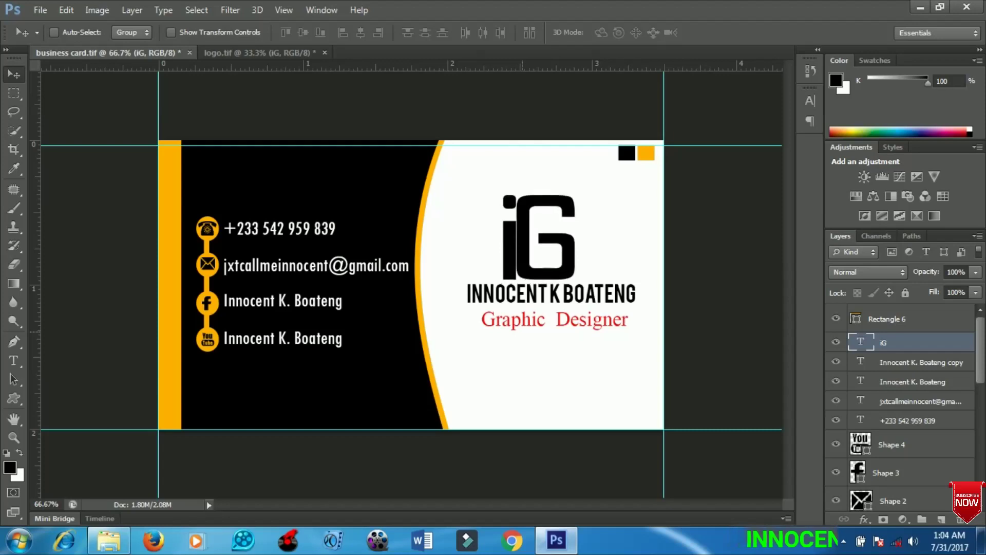
pyautogui.press('Up')
pyautogui.press('Up')
pyautogui.press('Up')
pyautogui.press('Right')
pyautogui.press('Right')
pyautogui.press('Right')
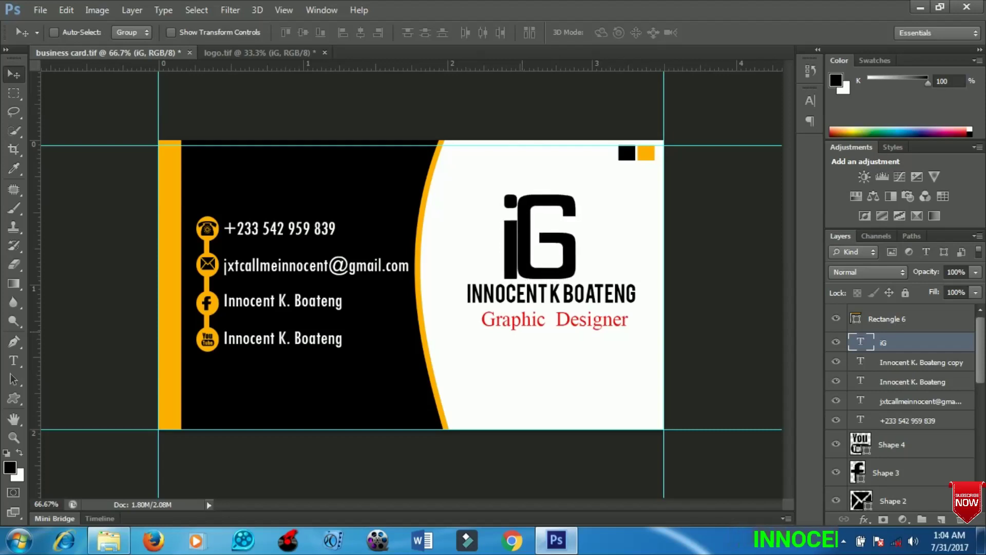